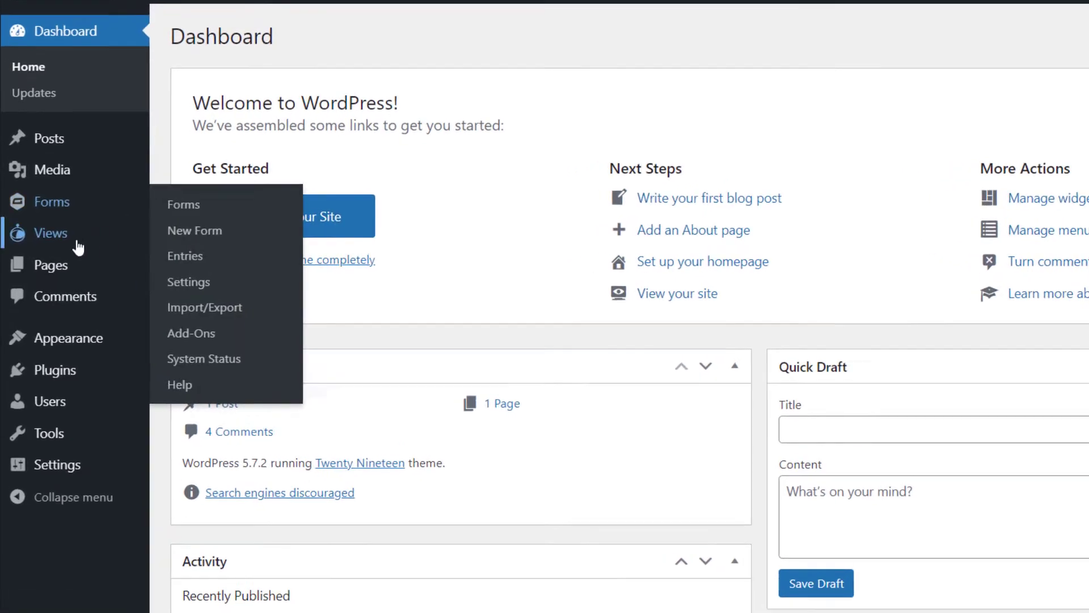
Open the GravityView add-ons page and check whether the Gravity Forms Import Entries add-on is active
mouse_move(55, 245)
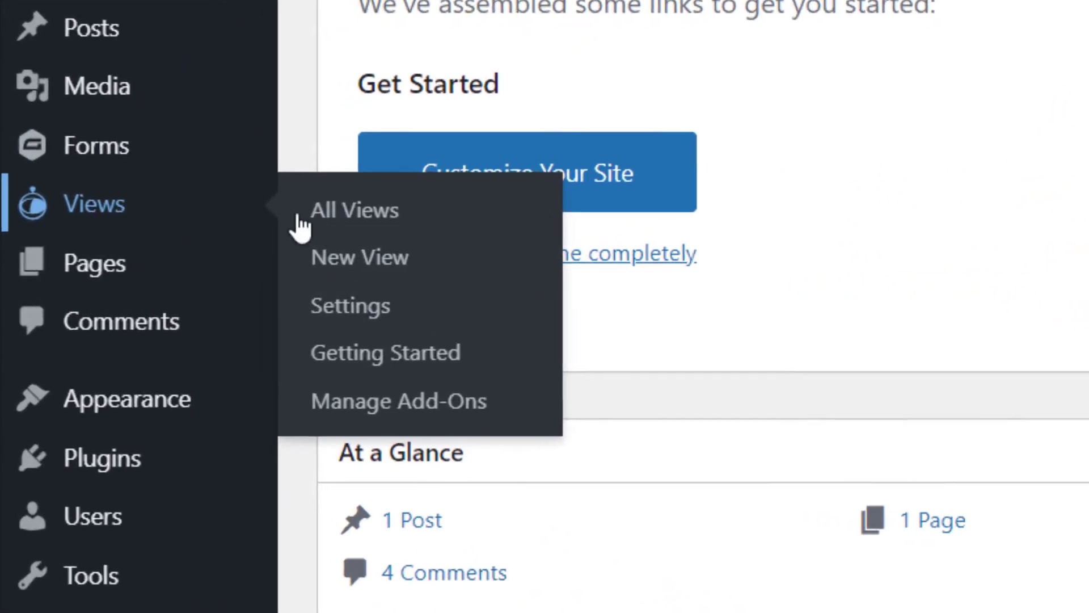
click(487, 422)
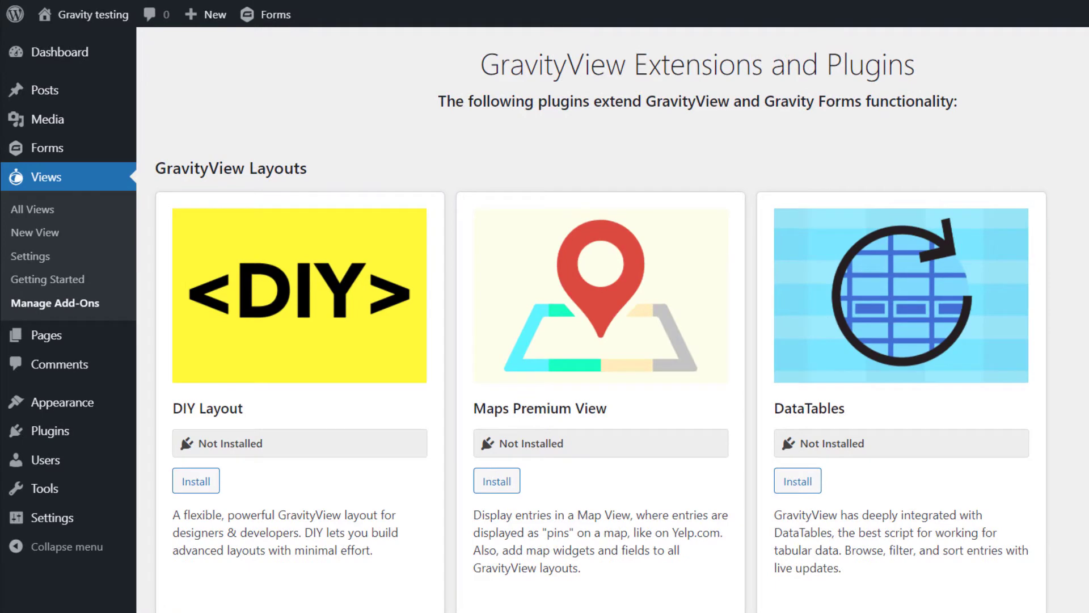
scroll(612, 318, down, 20)
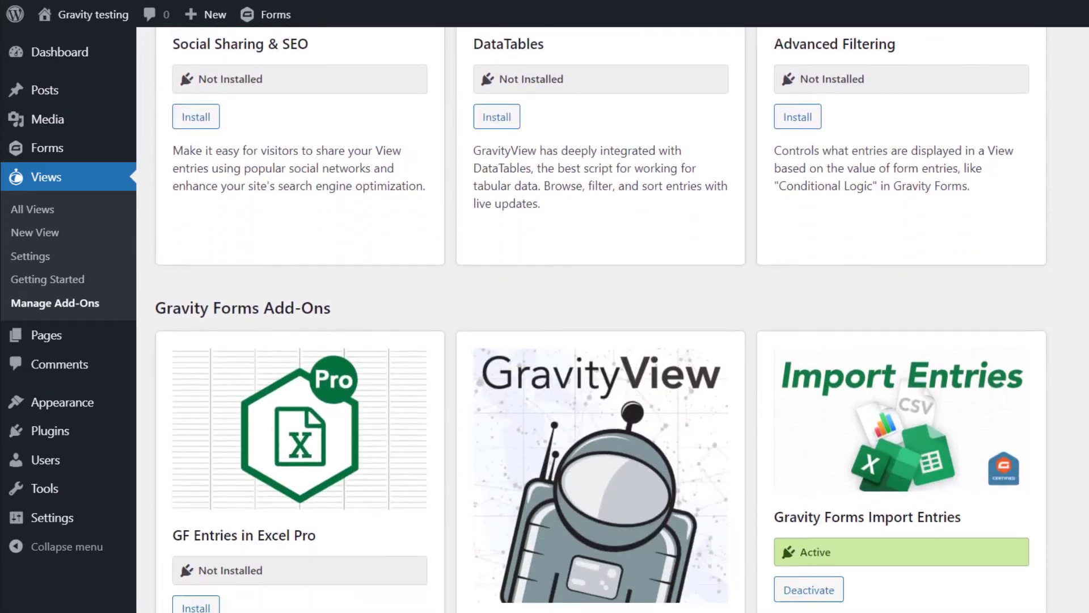
scroll(601, 318, down, 5)
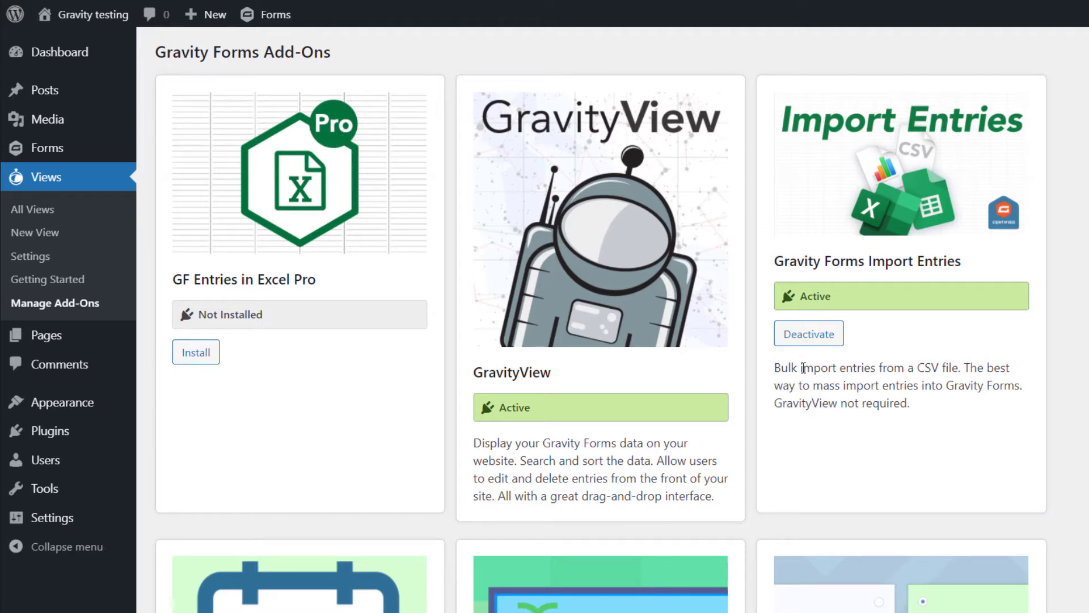
scroll(1030, 362, up, 1)
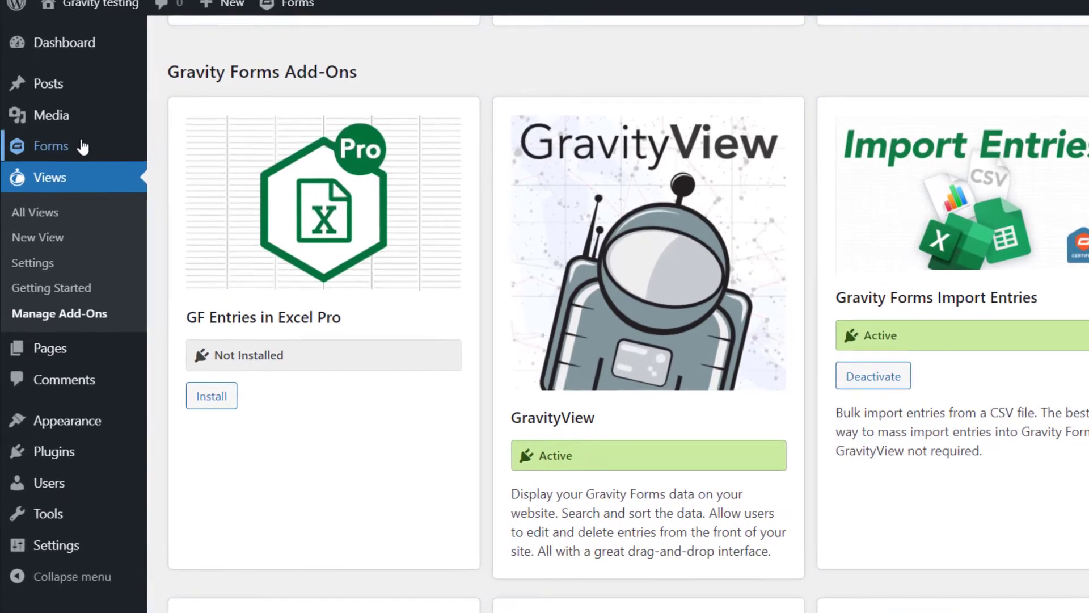
Open the Import Entries page of Gravity Forms and upload entries.csv from the resources folder as the import source
mouse_move(64, 151)
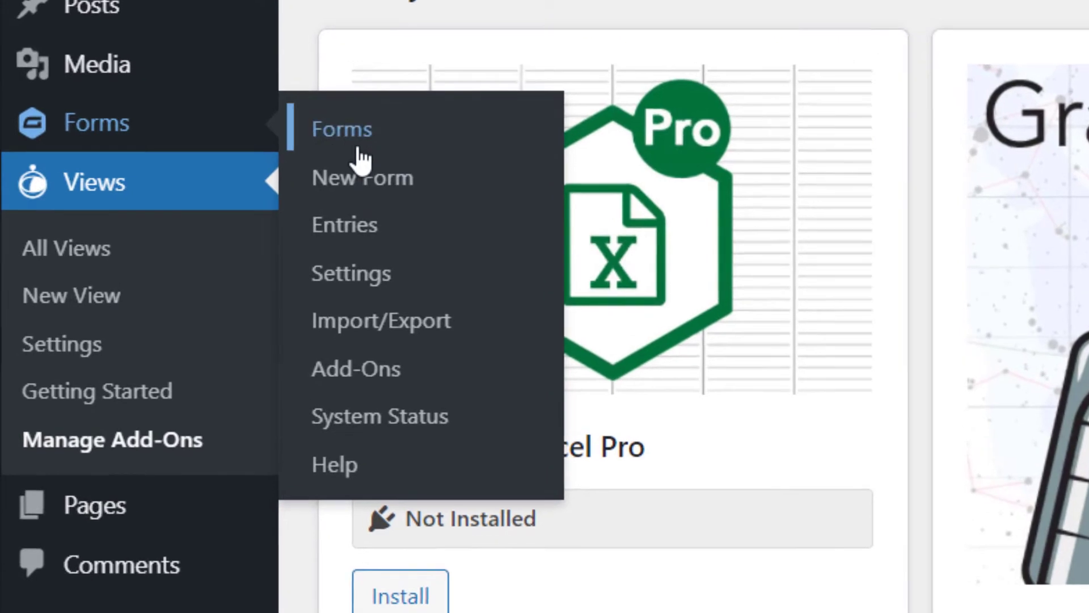
click(430, 330)
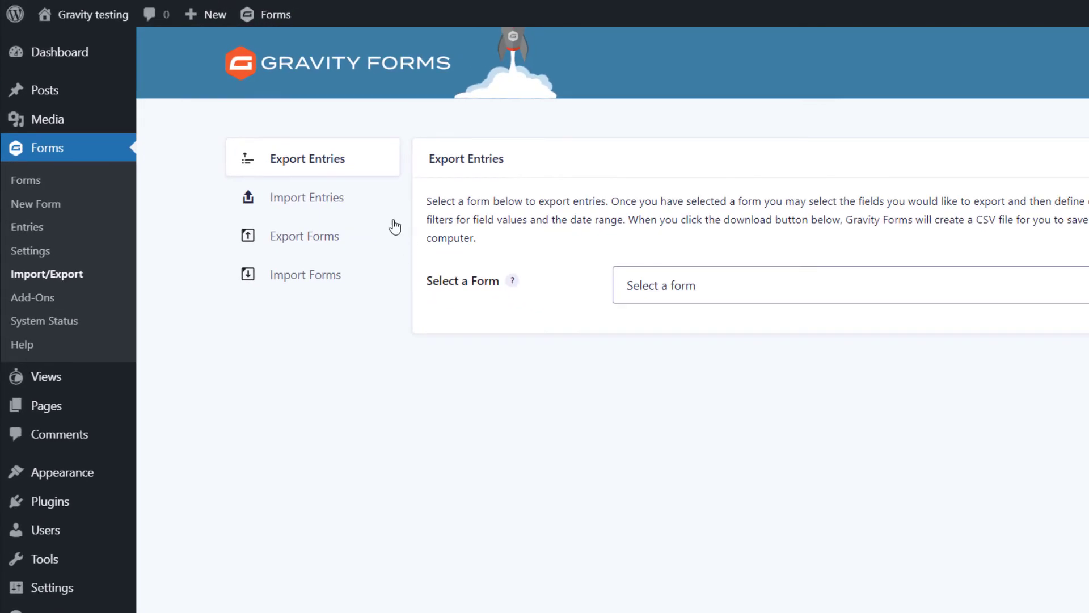
click(335, 209)
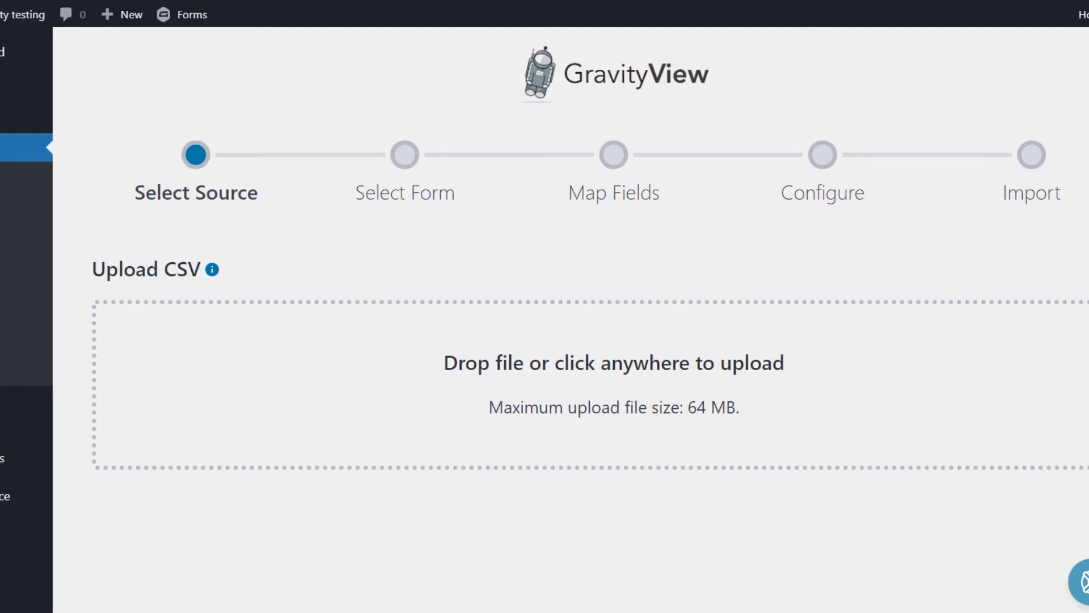
click(392, 612)
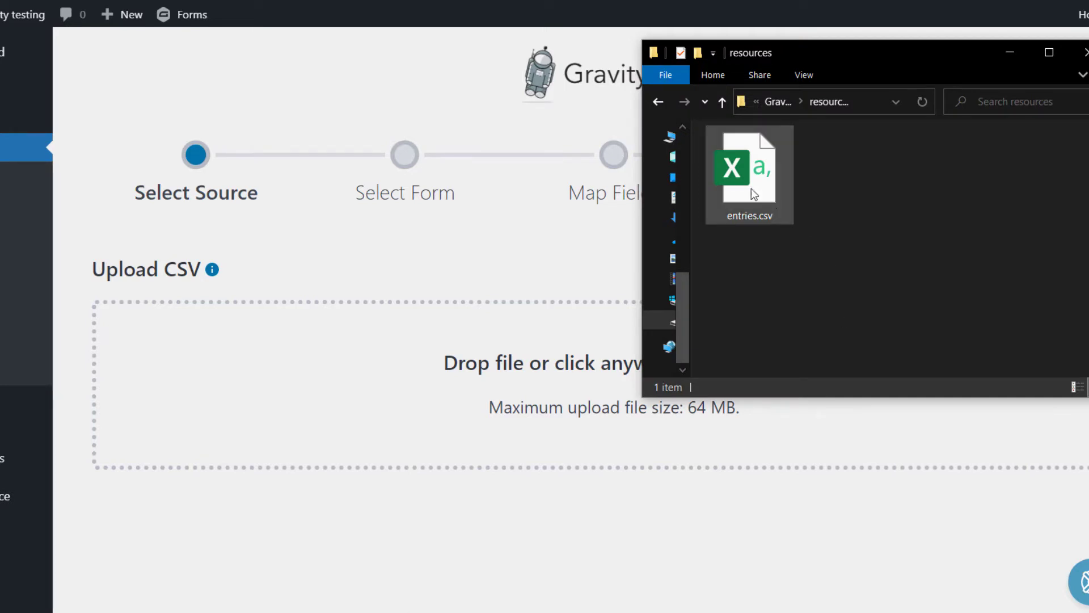
drag(739, 167, 533, 376)
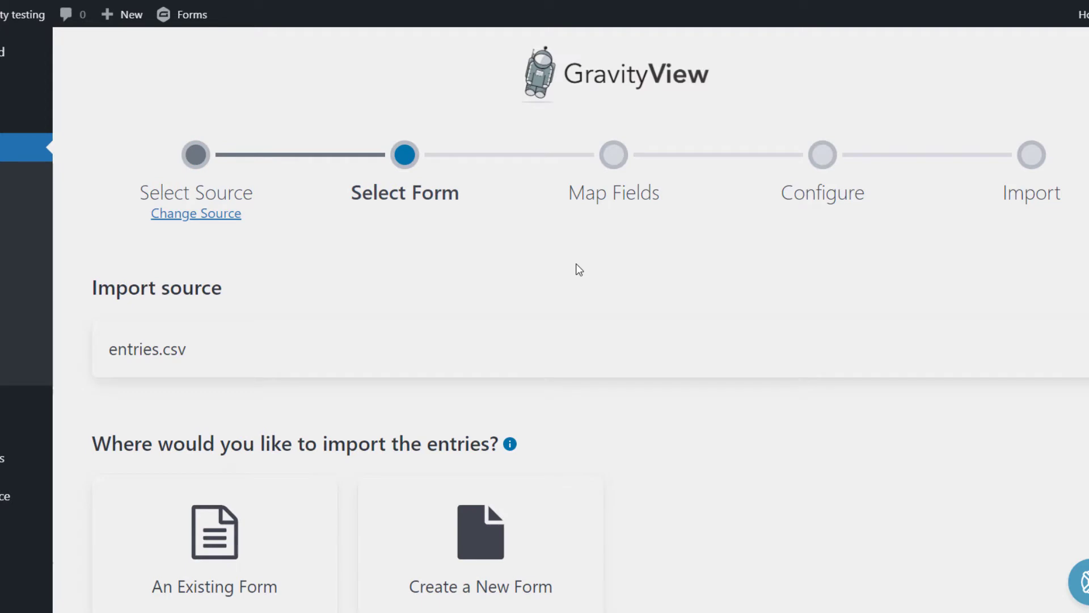
Import the entries into an existing form and choose the Employees form
scroll(544, 318, down, 1)
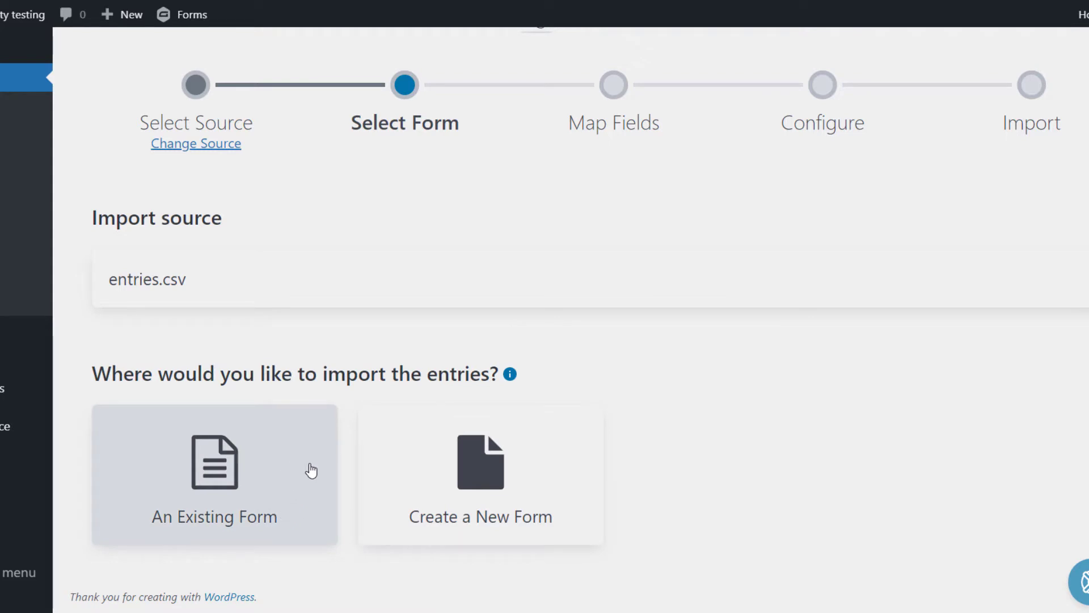
click(289, 470)
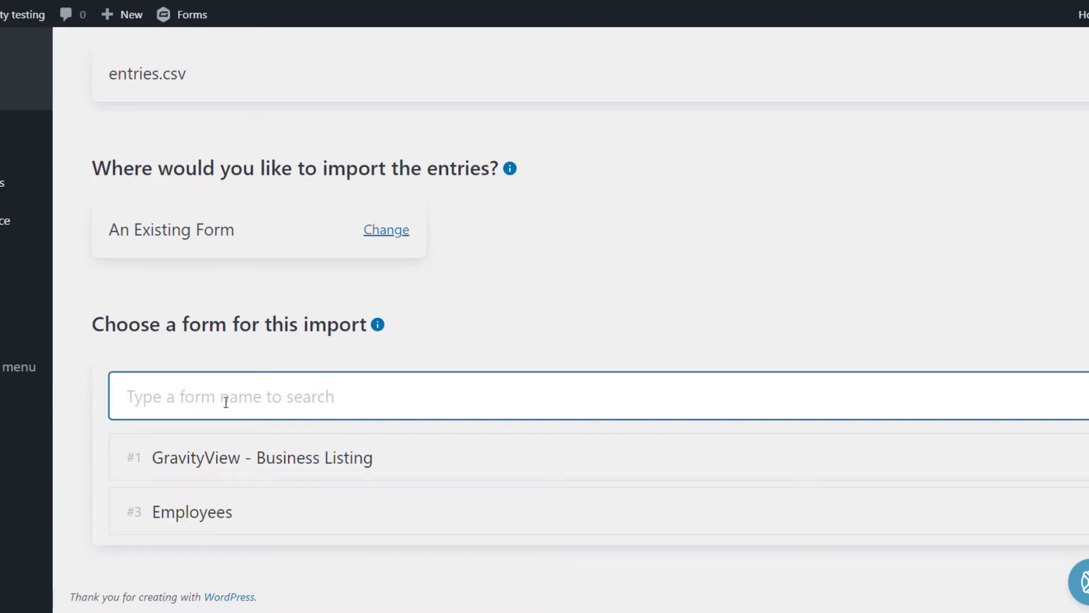
click(205, 513)
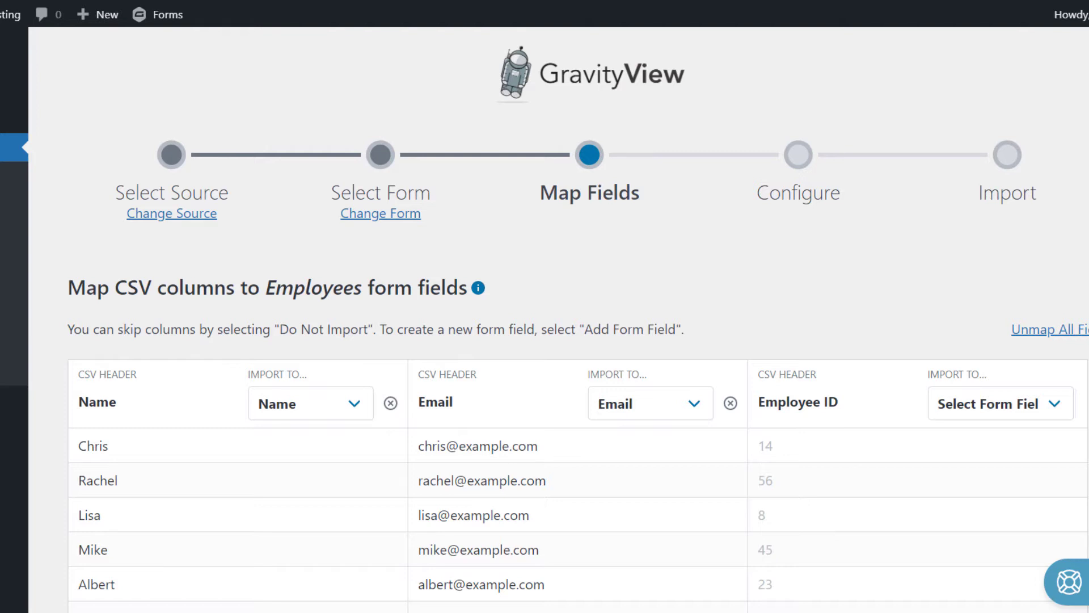
Map the Employee ID column of the CSV to the form's Employee ID field and continue to the import options
scroll(545, 318, down, 3)
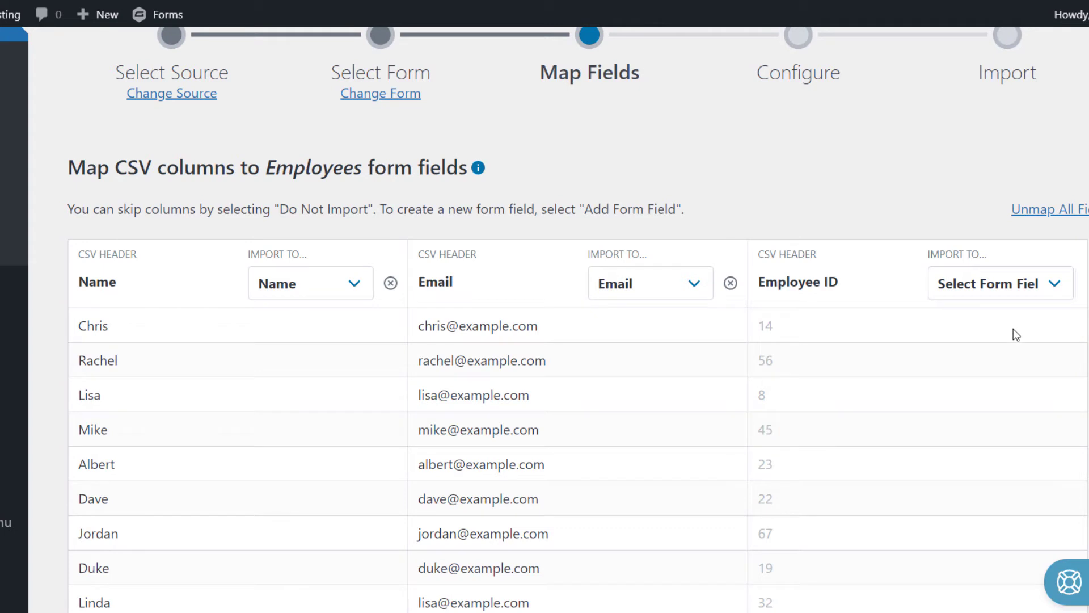
click(1055, 287)
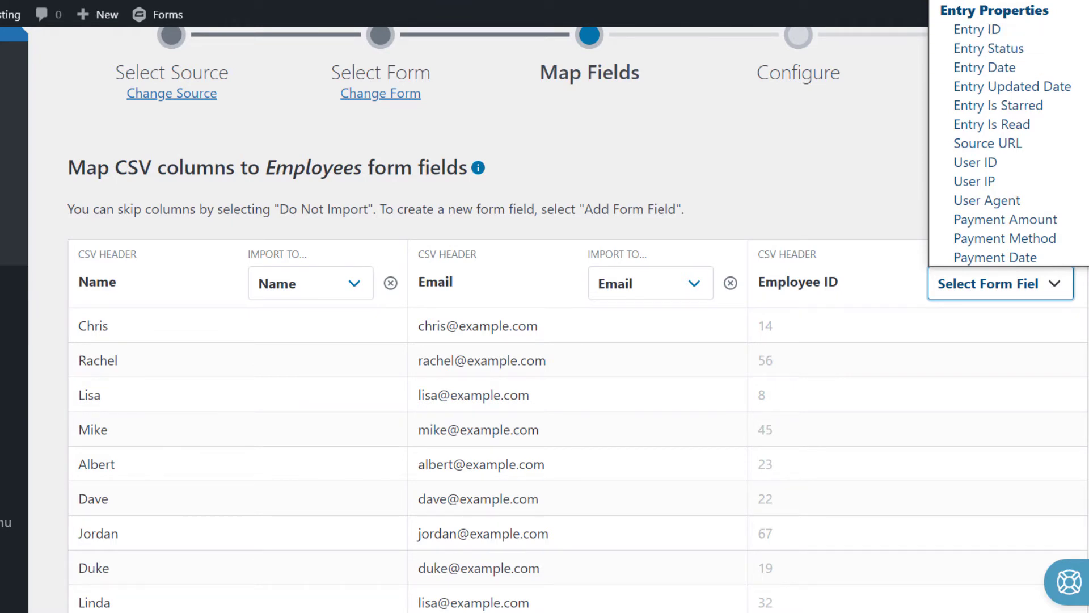
click(978, 1)
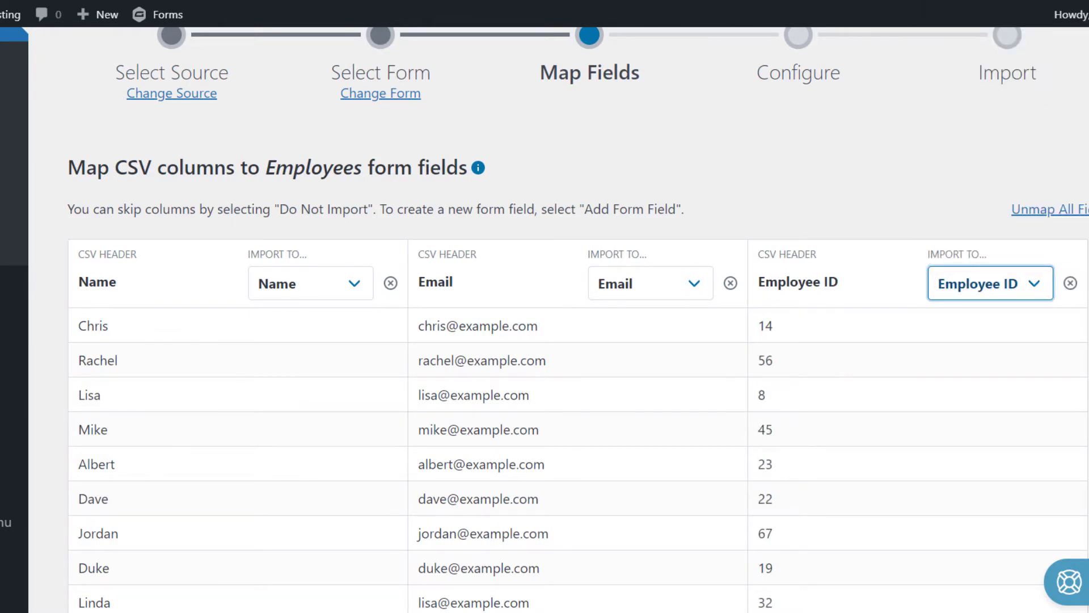
scroll(544, 318, down, 3)
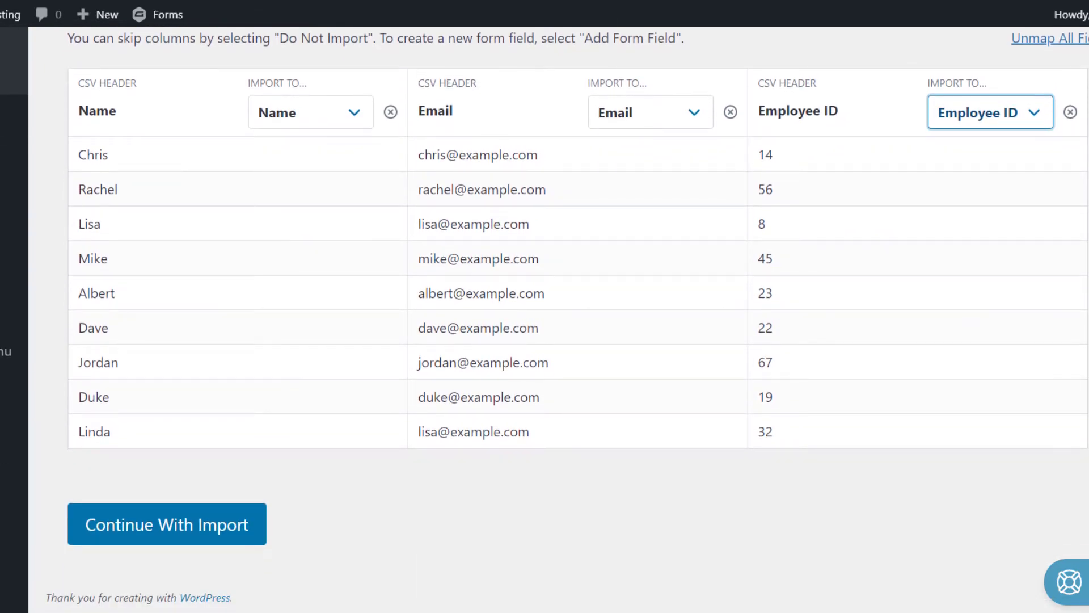
click(214, 518)
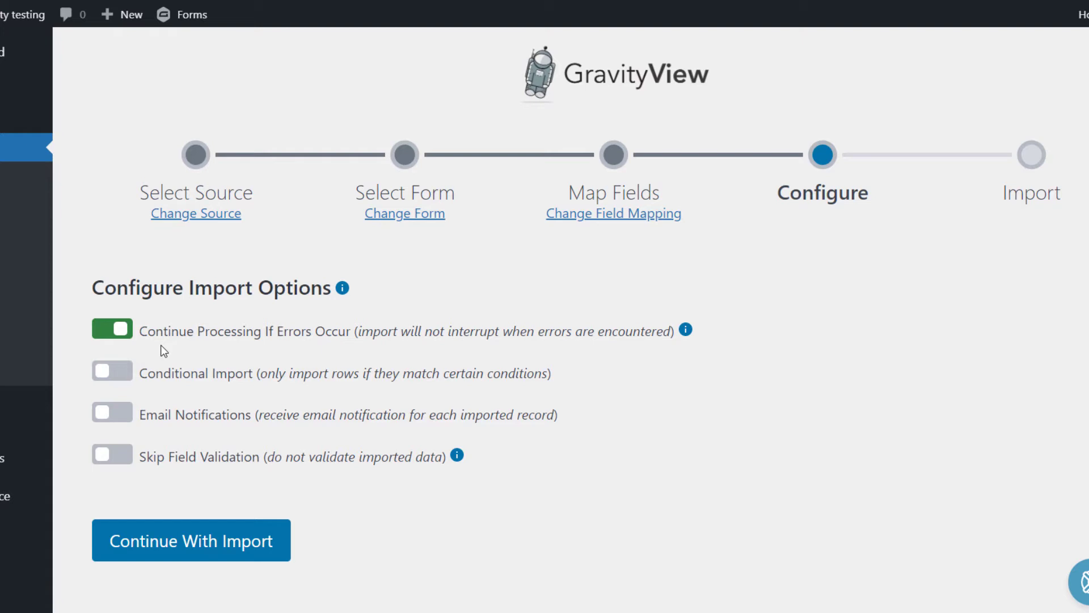
Try out the error-handling, Email Notifications and Skip Field Validation import options, returning each to its original setting
click(108, 339)
click(103, 334)
click(117, 415)
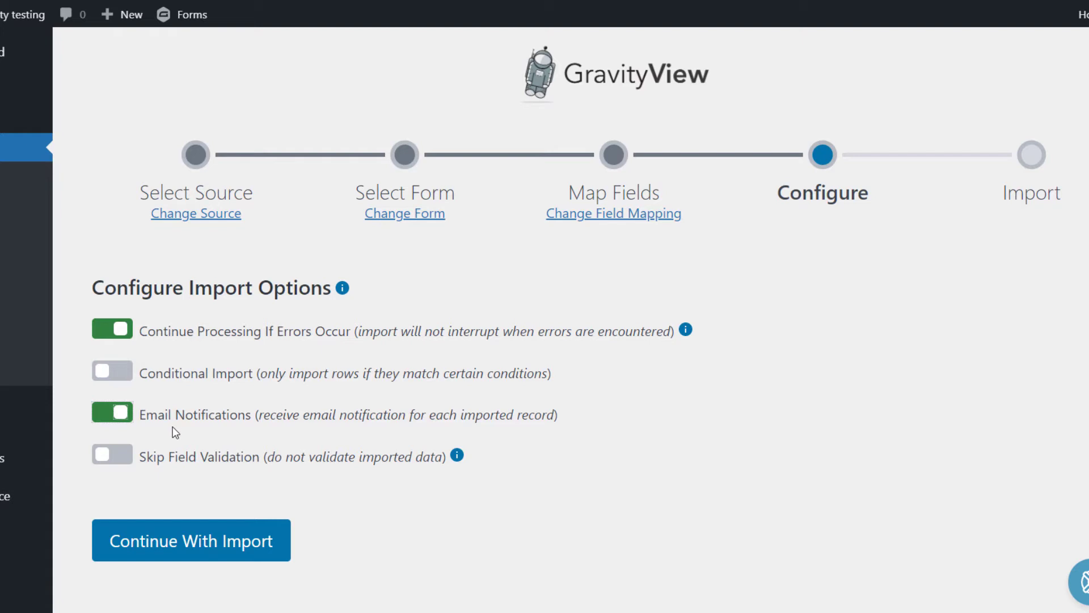
click(129, 466)
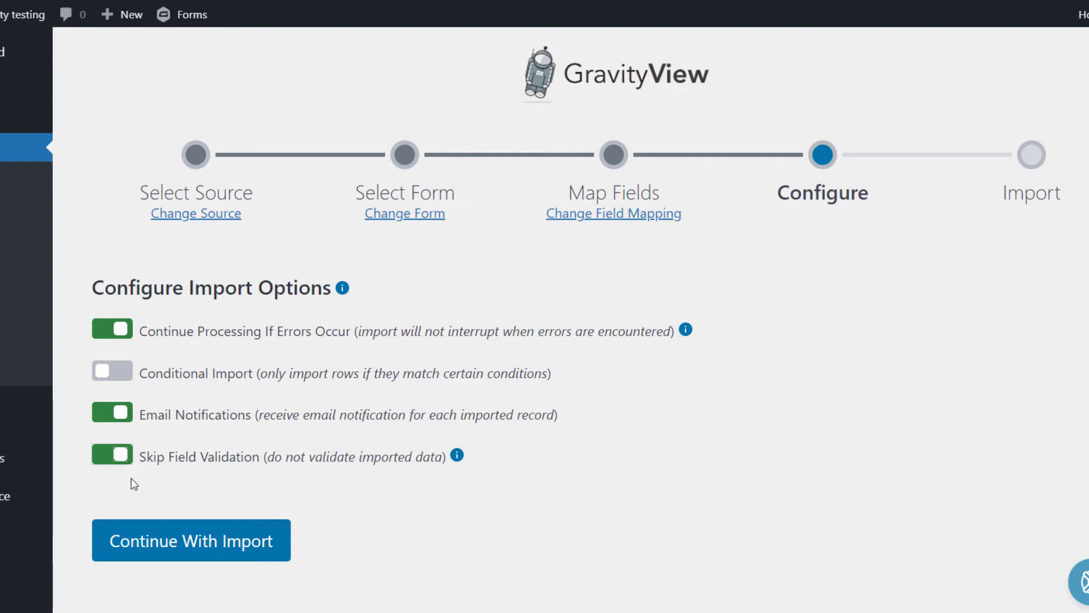
click(116, 412)
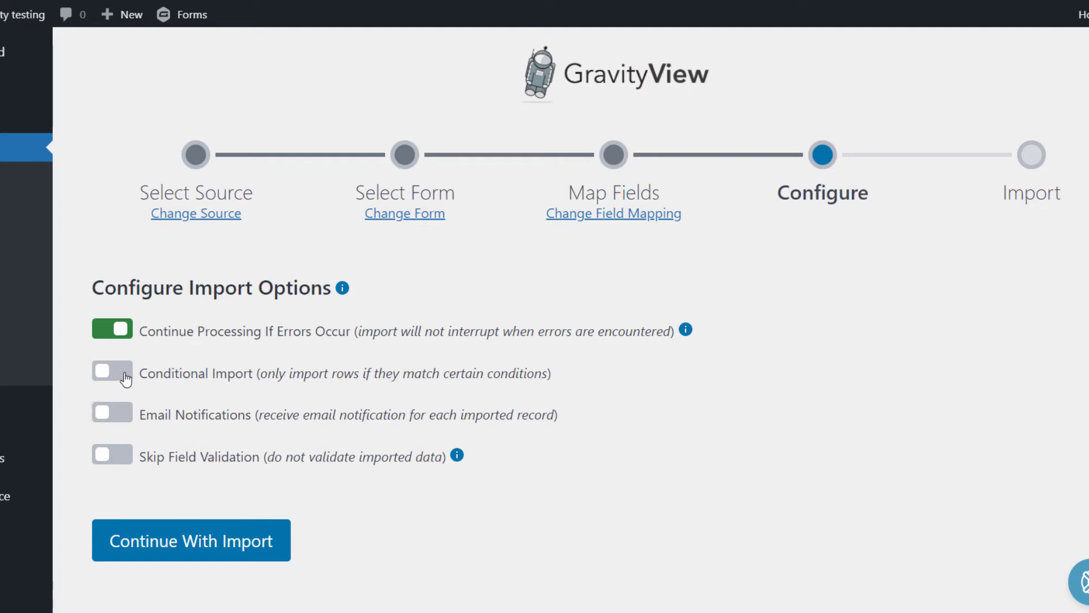
Enable Conditional Import with the rule that Employee ID Number is greater than 12
click(124, 373)
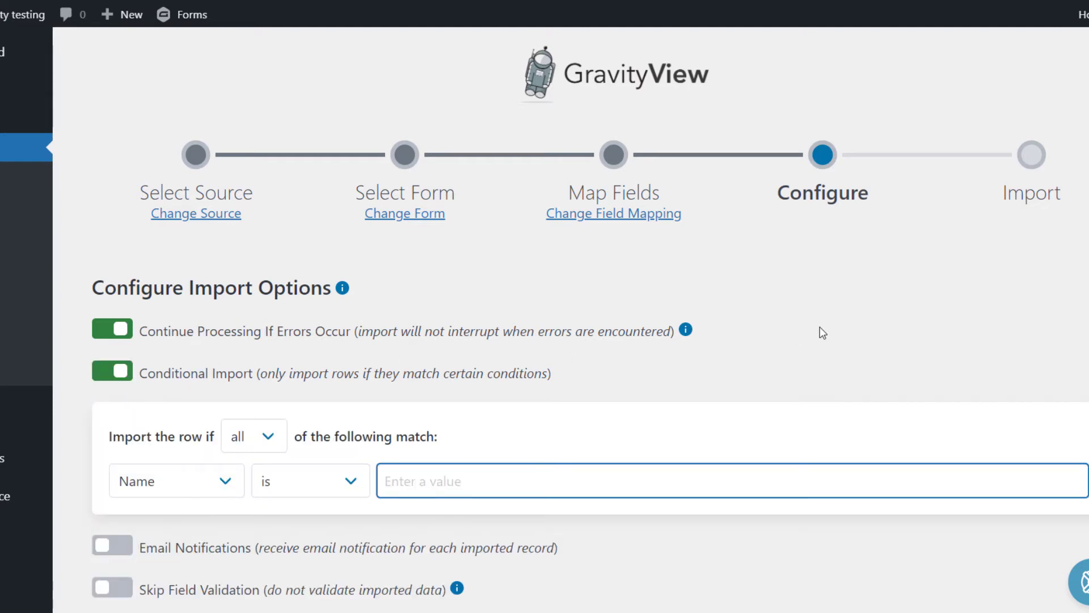
scroll(822, 333, down, 3)
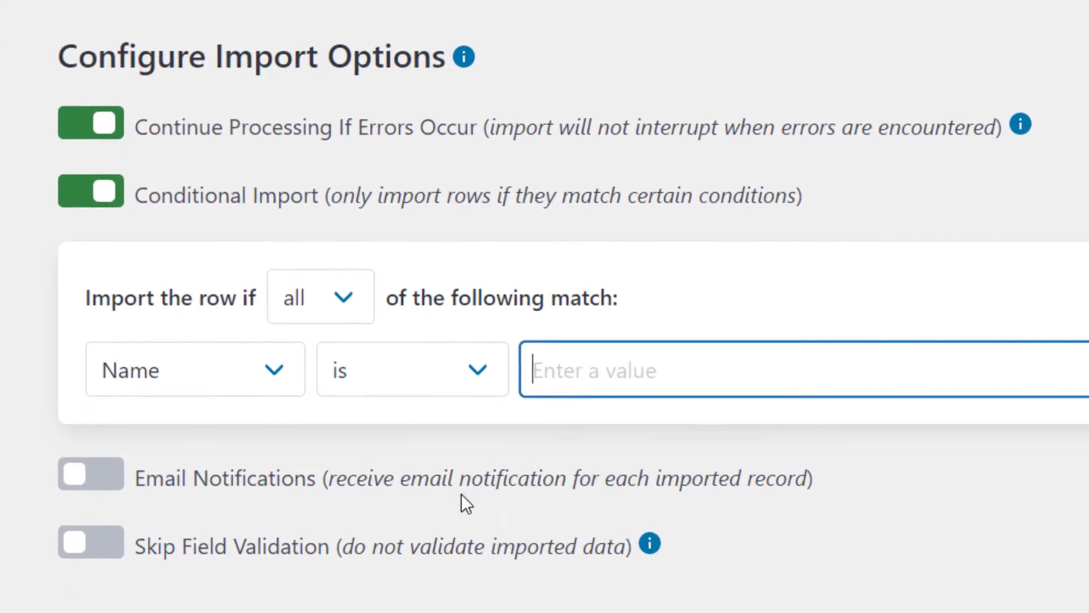
click(270, 368)
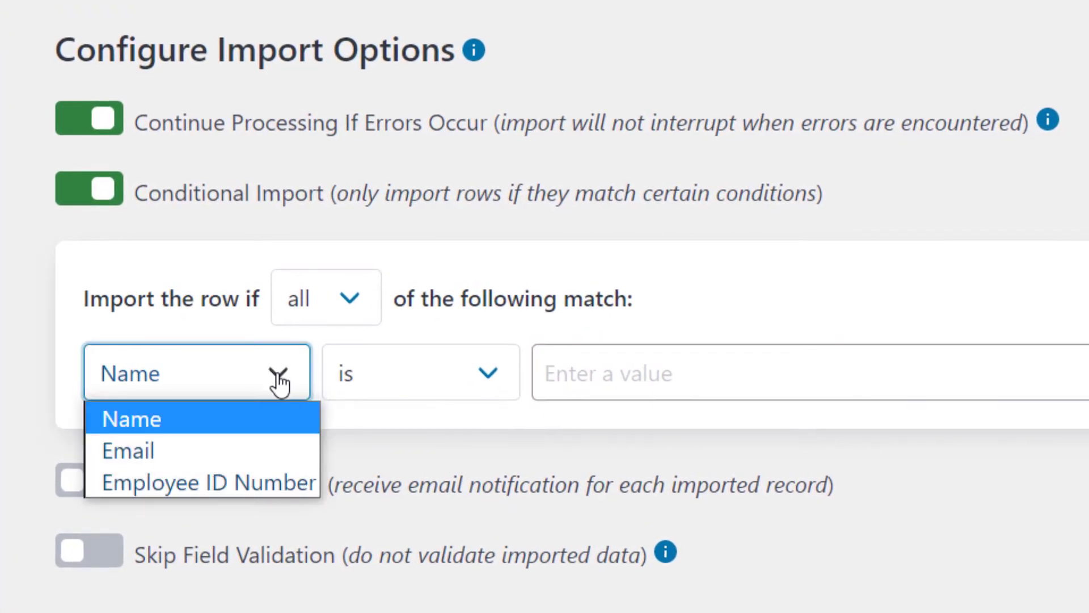
click(294, 480)
click(494, 383)
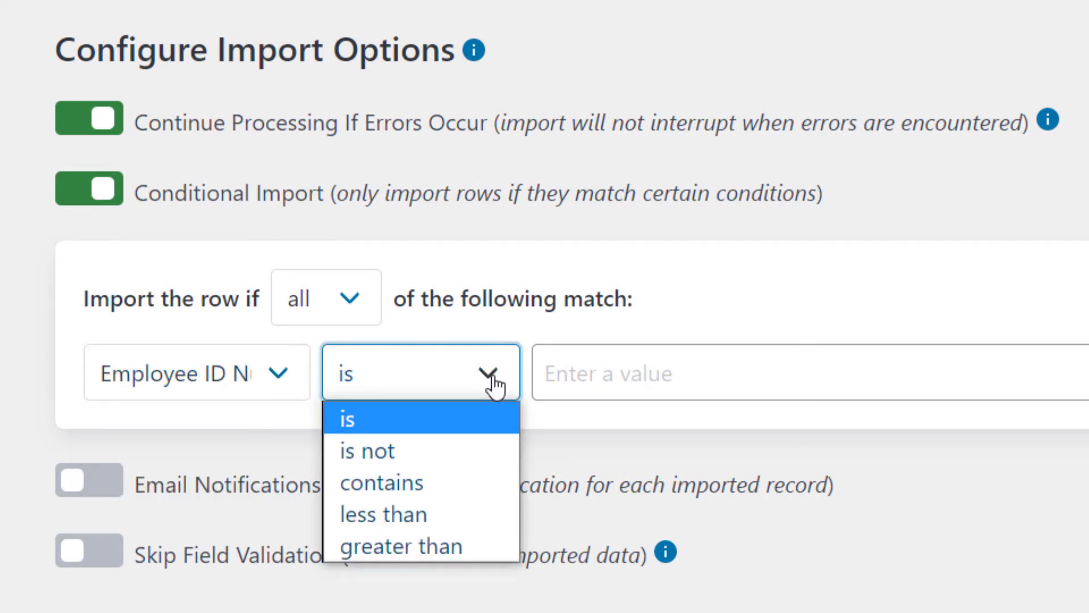
click(486, 545)
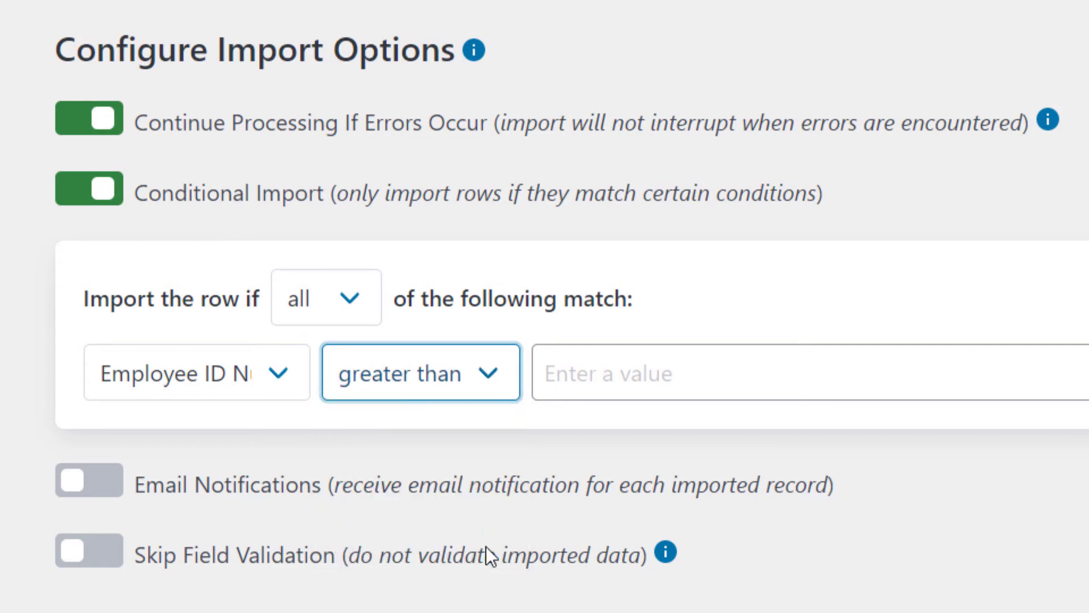
click(650, 364)
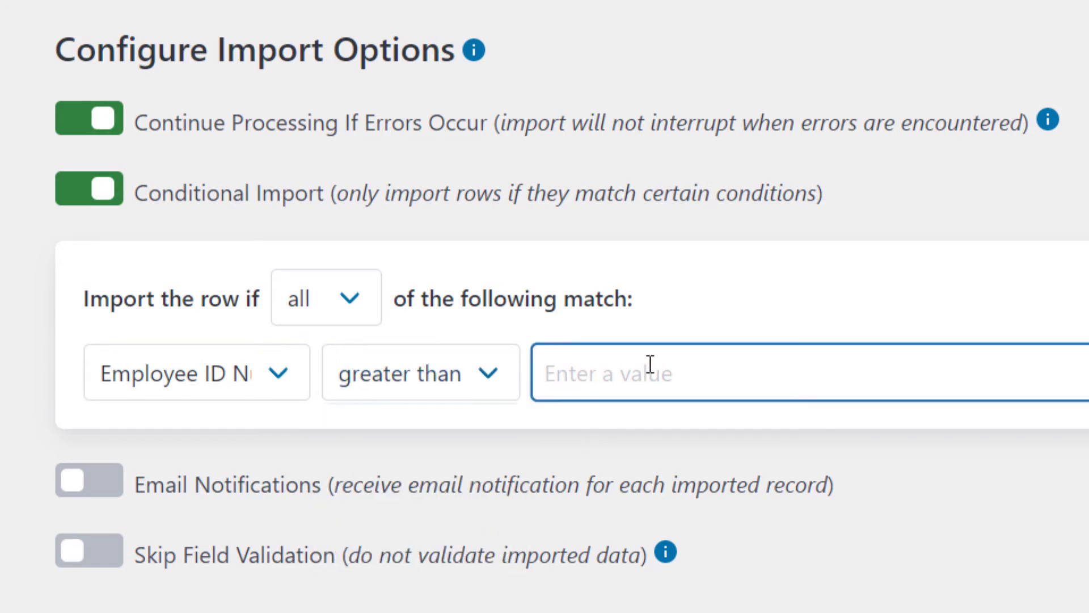
text(12)
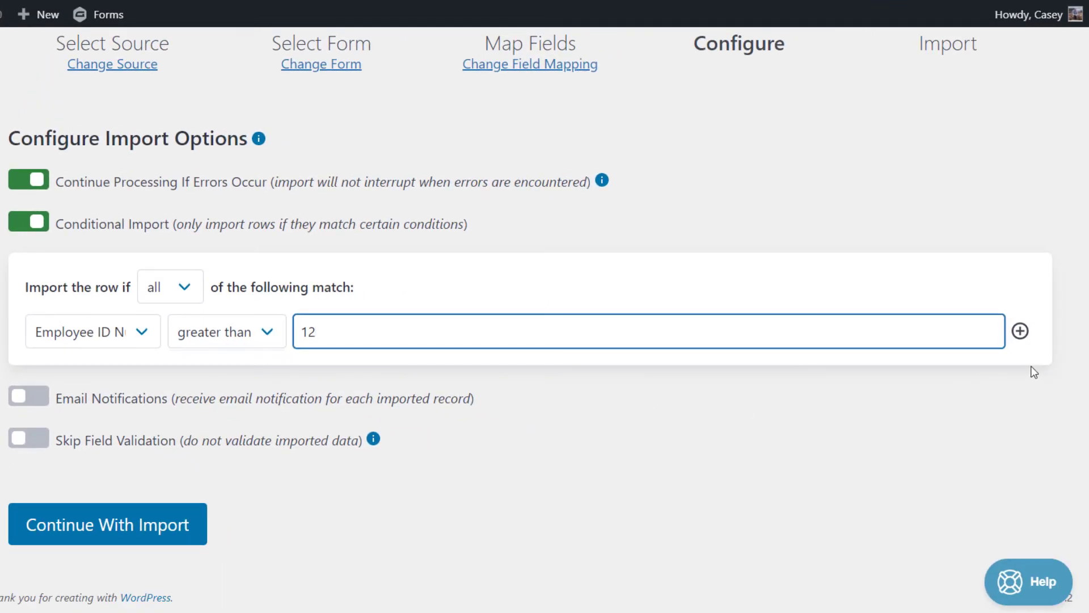
Add a second import condition, remove it again, and turn Conditional Import off
click(1020, 331)
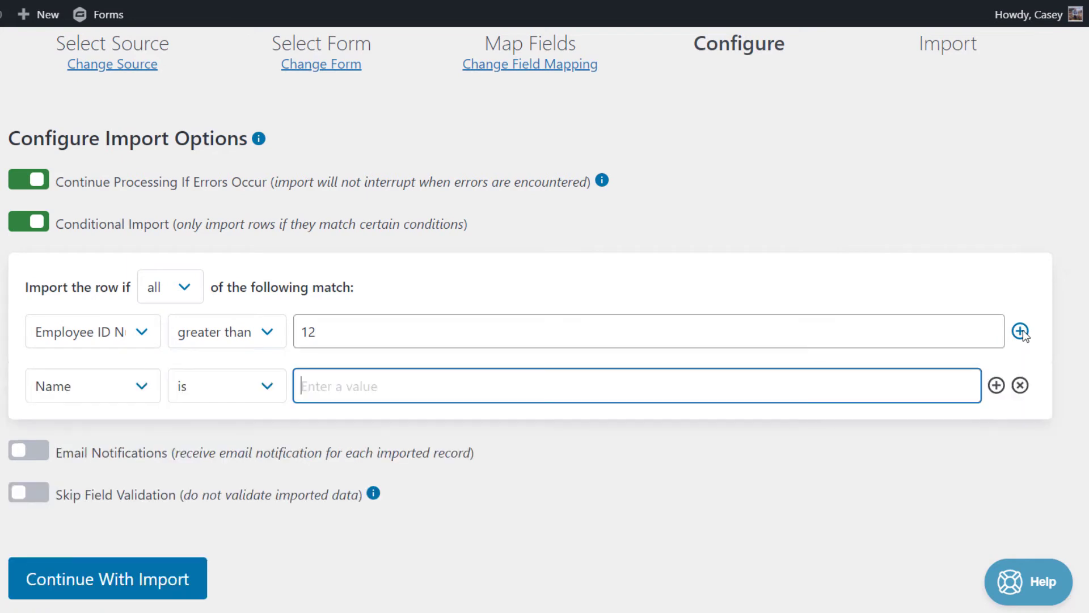
click(1027, 388)
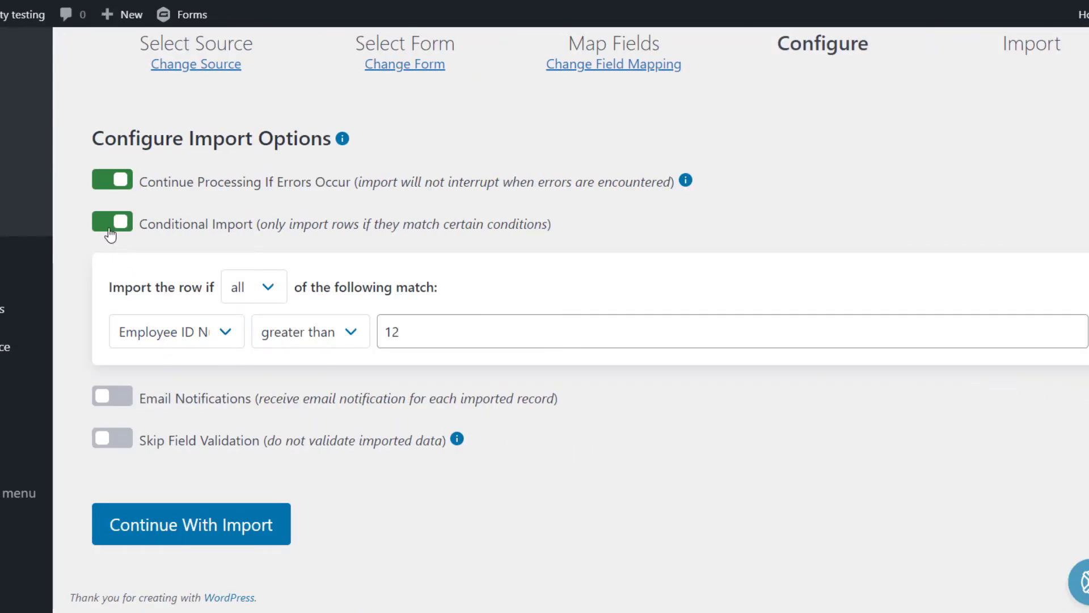
click(111, 232)
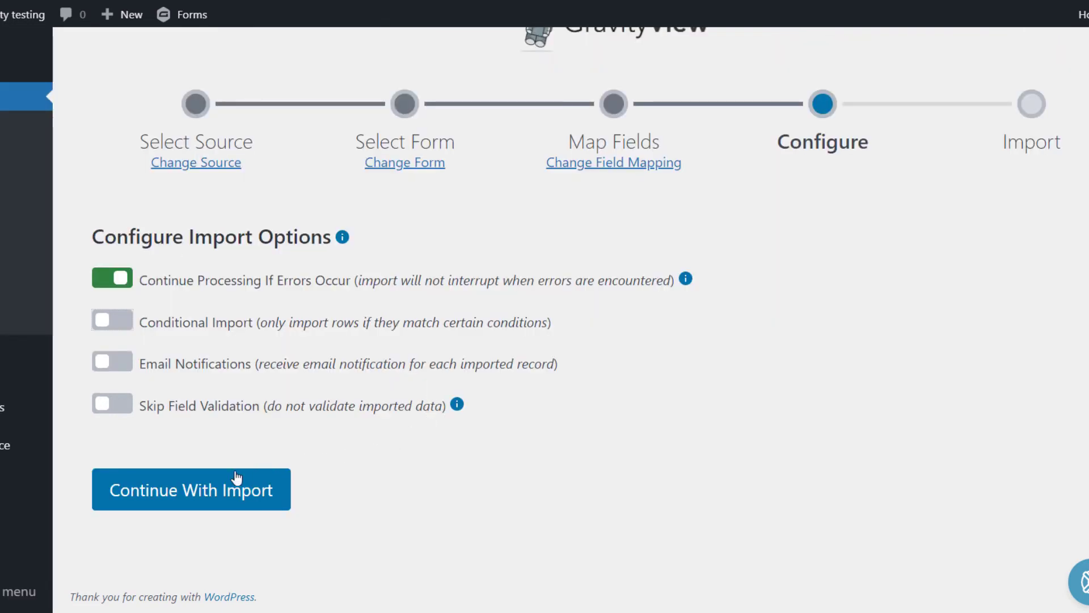
Run the import and view the imported records in the Employees form's entries list
click(185, 499)
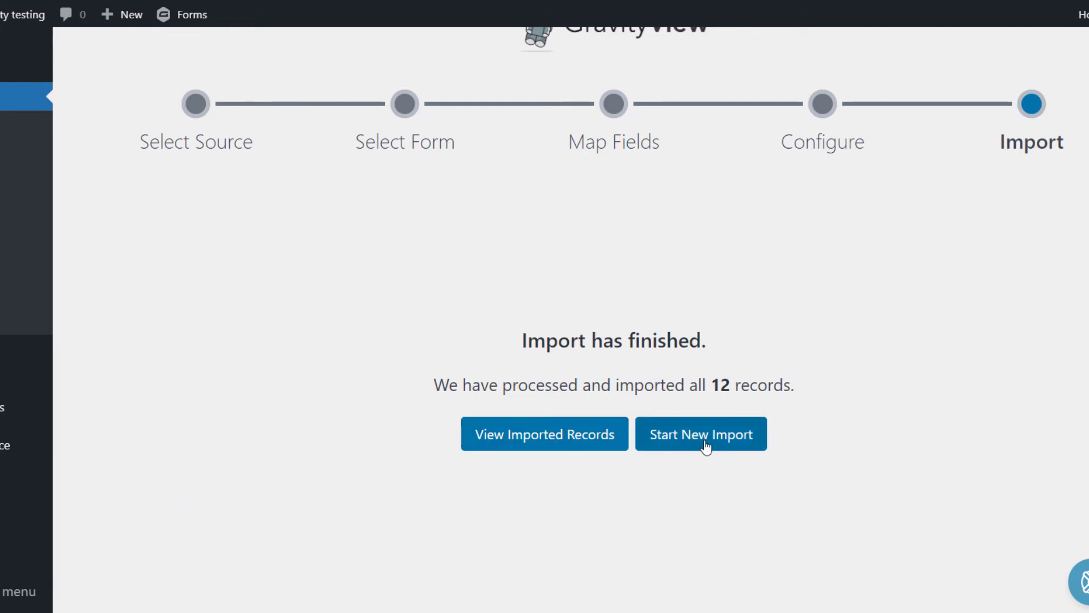
click(553, 443)
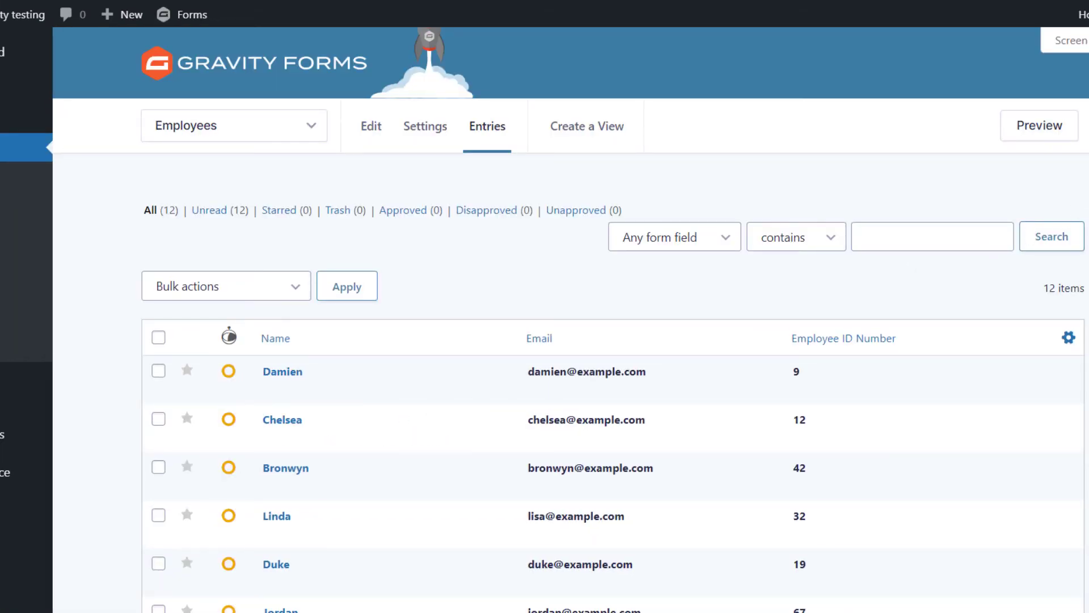
scroll(570, 318, down, 3)
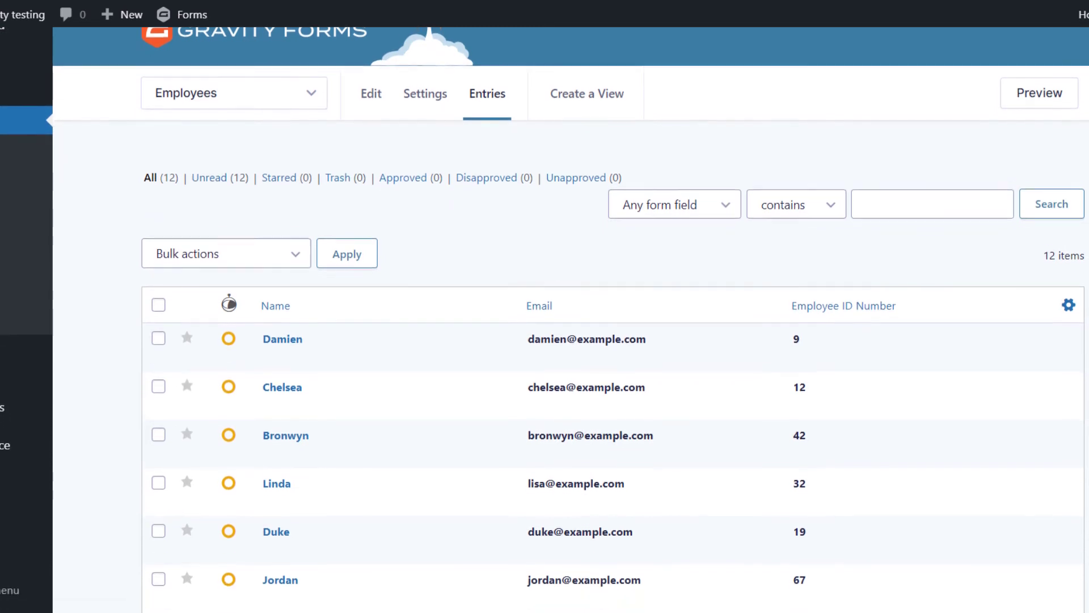
scroll(571, 318, down, 5)
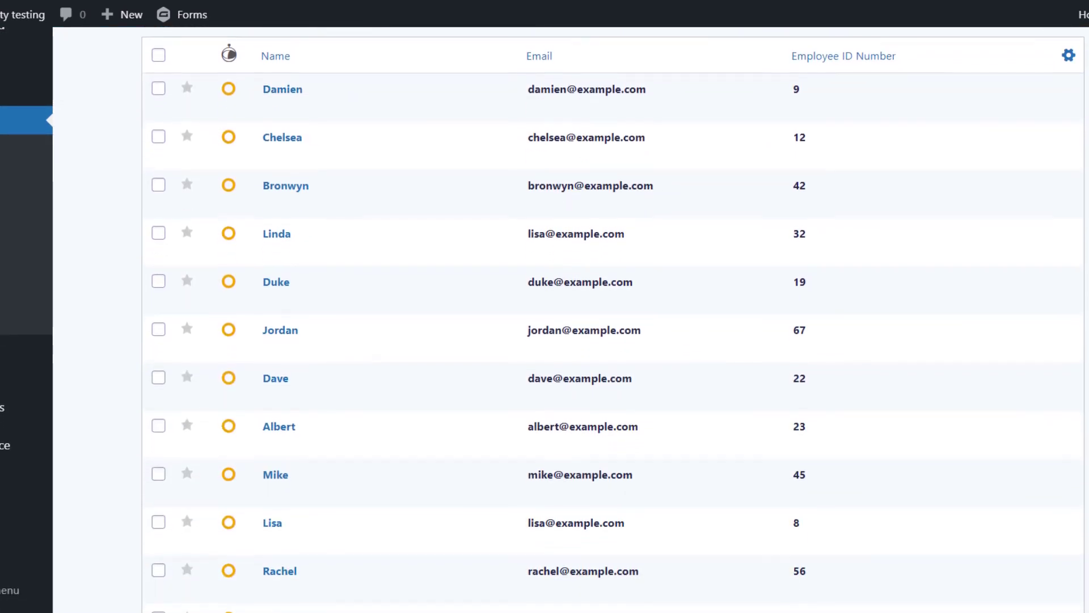
Start a new import by uploading entries.csv from the resources folder as the CSV source
scroll(570, 318, up, 4)
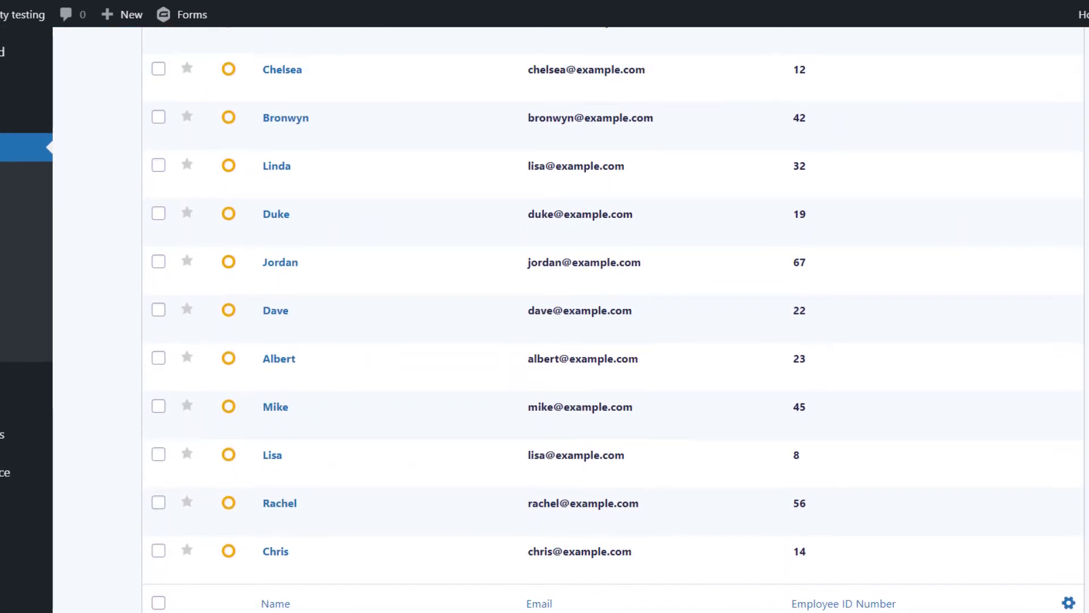
scroll(571, 317, up, 5)
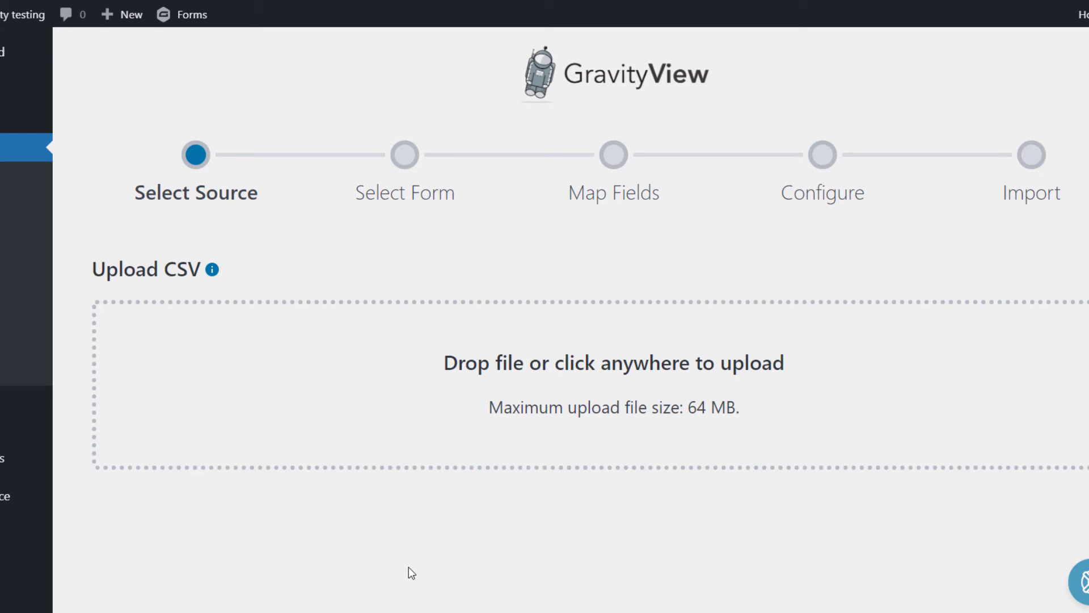
key(alt+Tab)
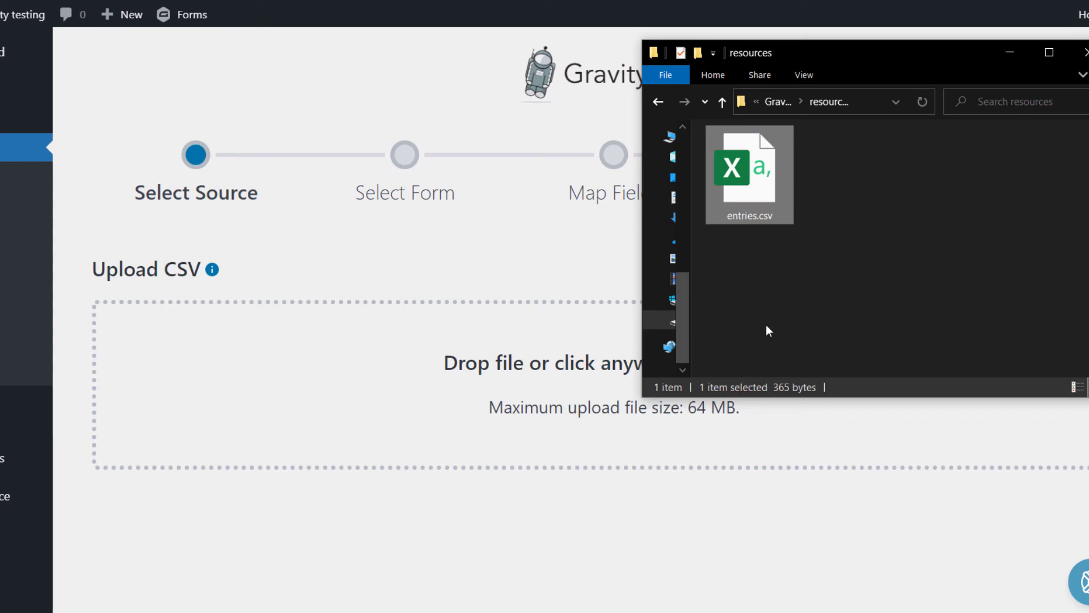
drag(757, 172, 571, 366)
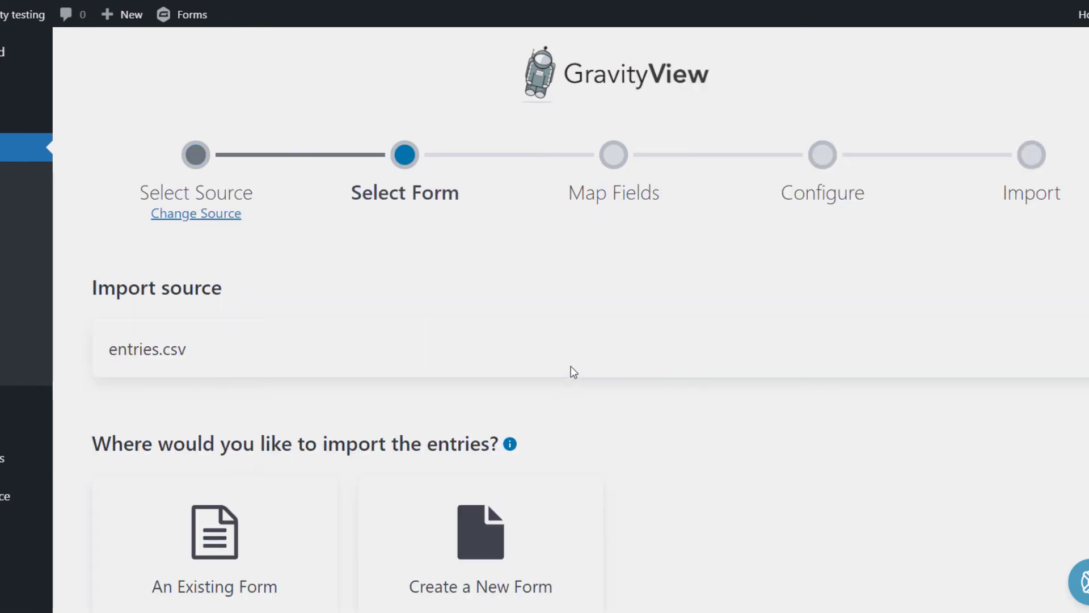
Choose to import the entries into a new form named "My New form" and continue to the field mapping
scroll(571, 369, down, 2)
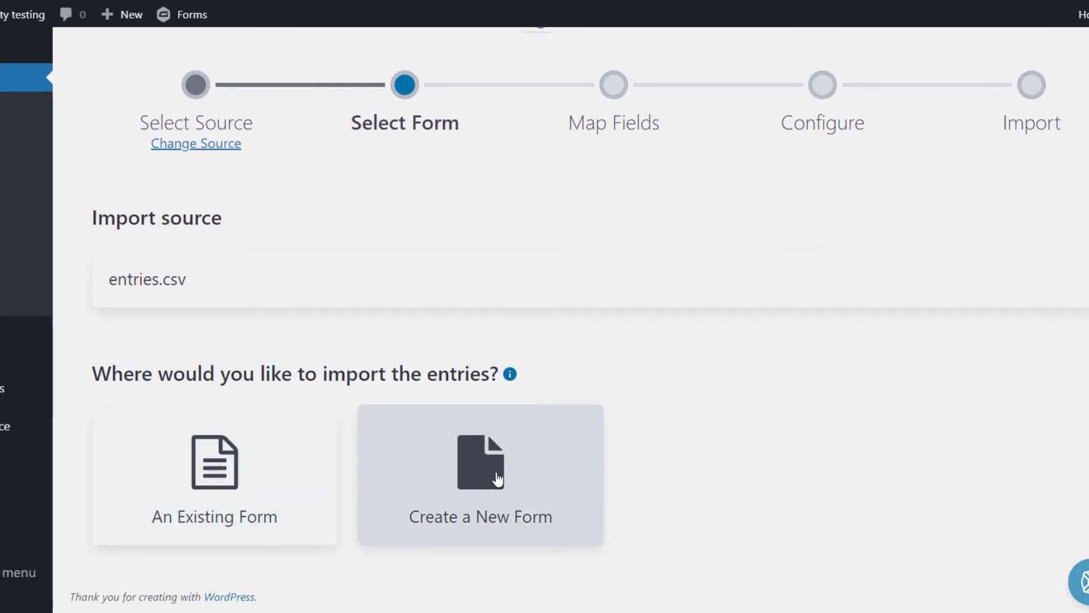
click(497, 480)
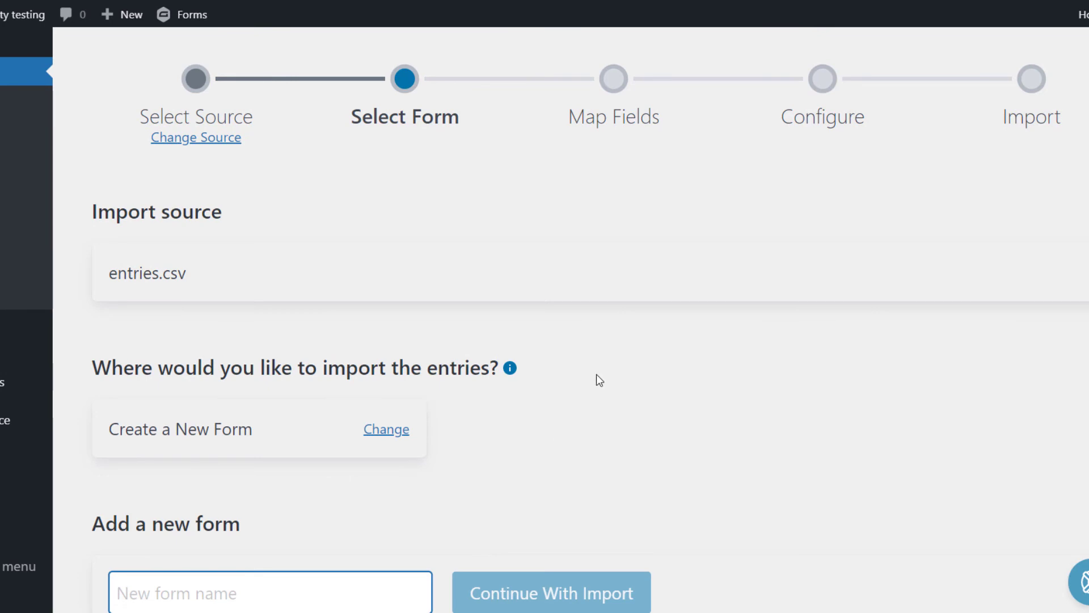
scroll(624, 355, down, 2)
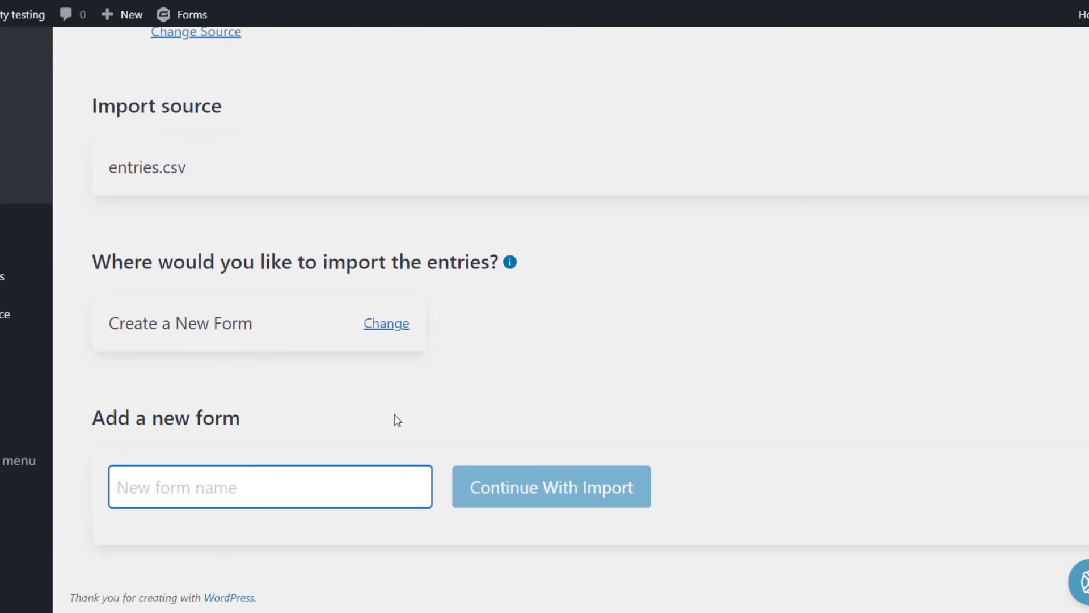
text(My form)
click(501, 492)
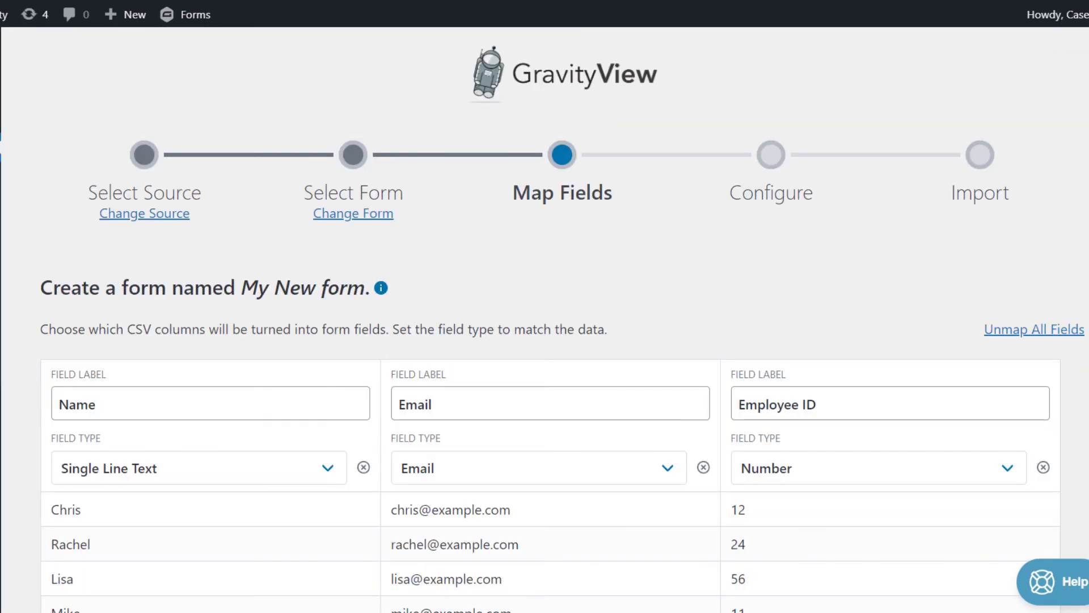
Change the Name column's field type to Name, map its First input to the Name import column and save the mapping
scroll(545, 320, down, 3)
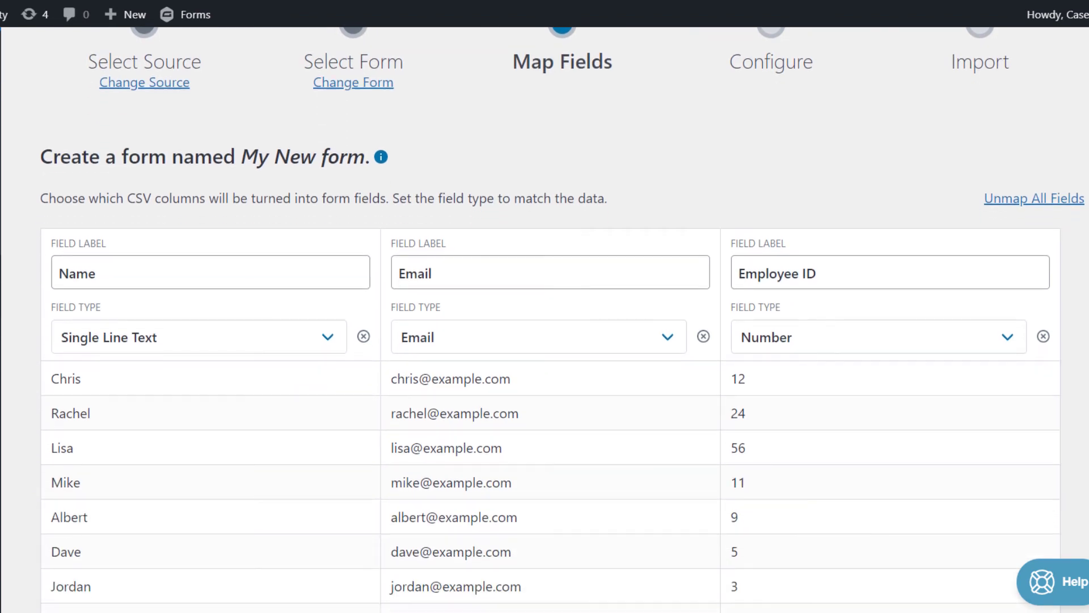
scroll(545, 320, down, 1)
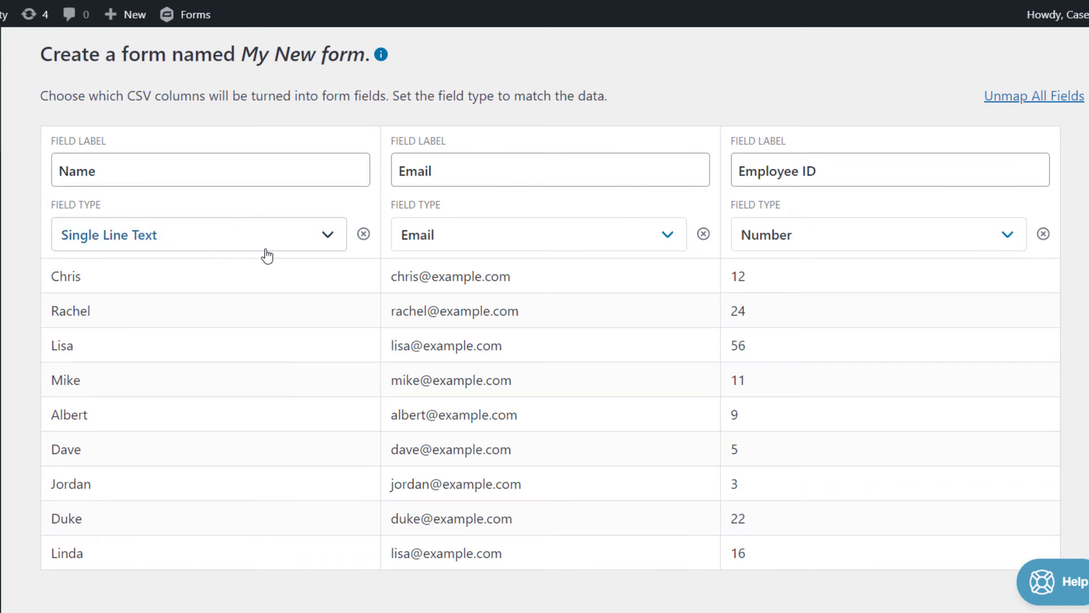
click(331, 245)
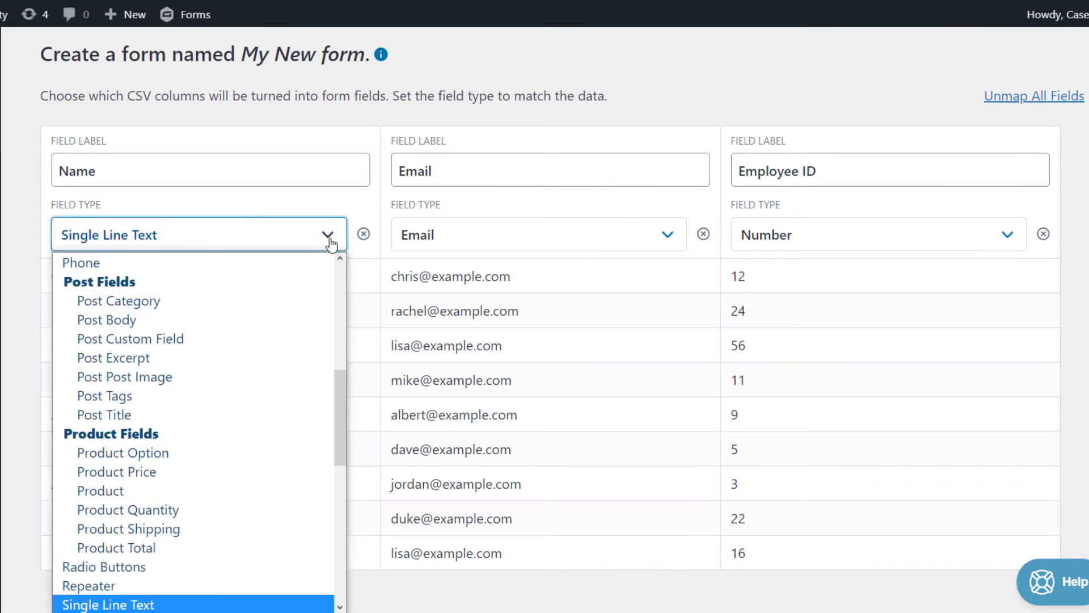
drag(343, 401, 346, 364)
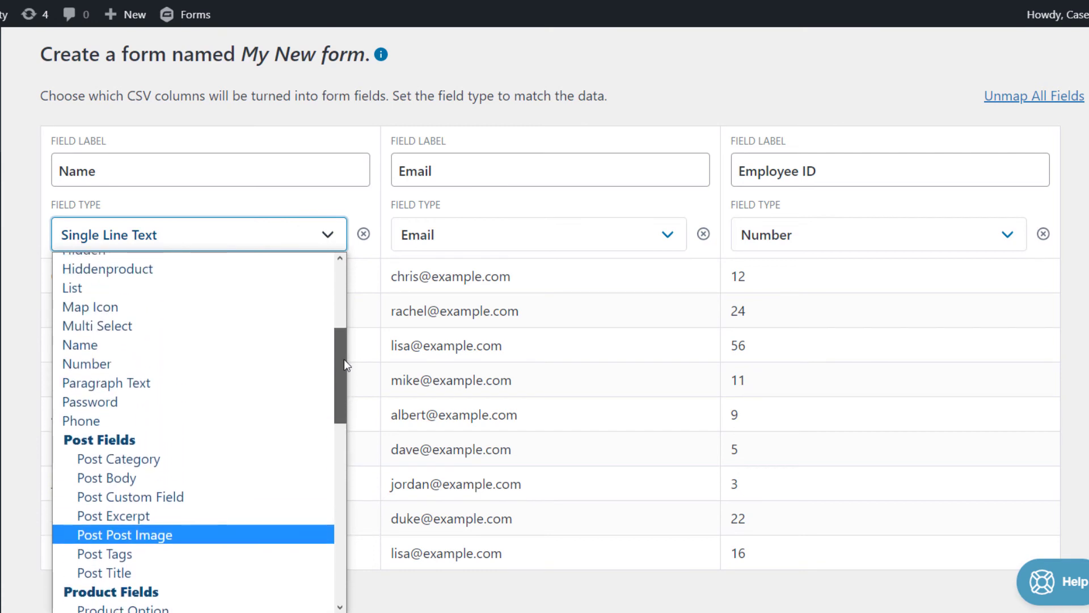
click(114, 358)
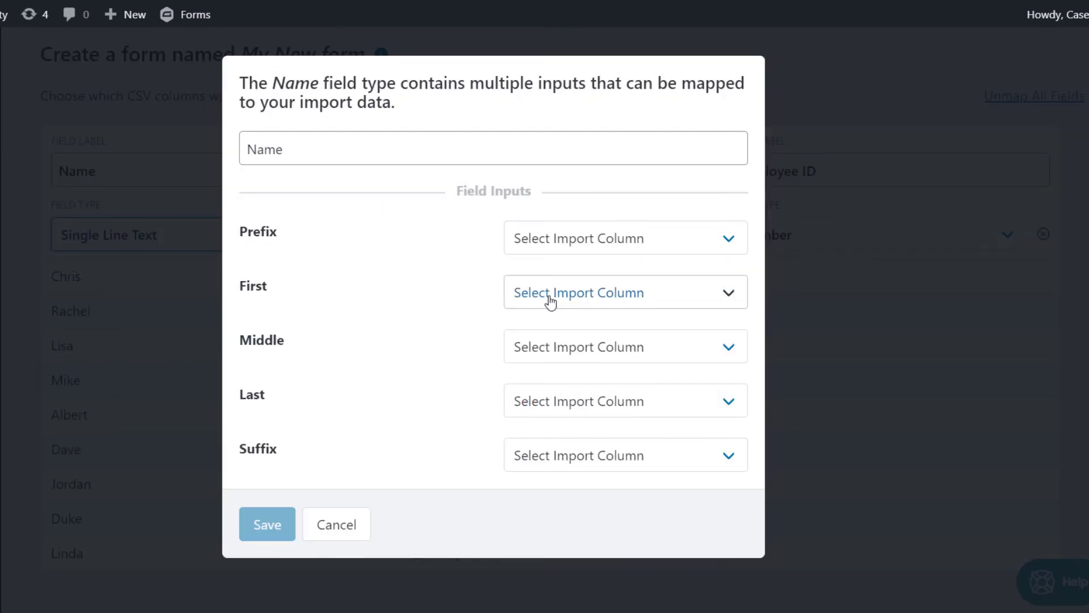
click(617, 297)
click(573, 339)
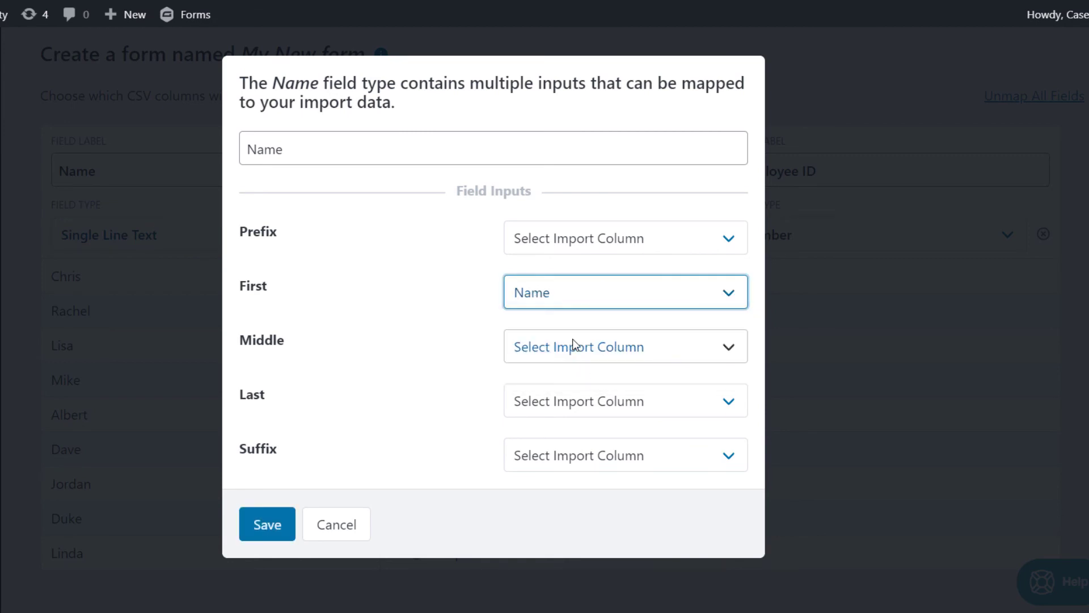
click(266, 524)
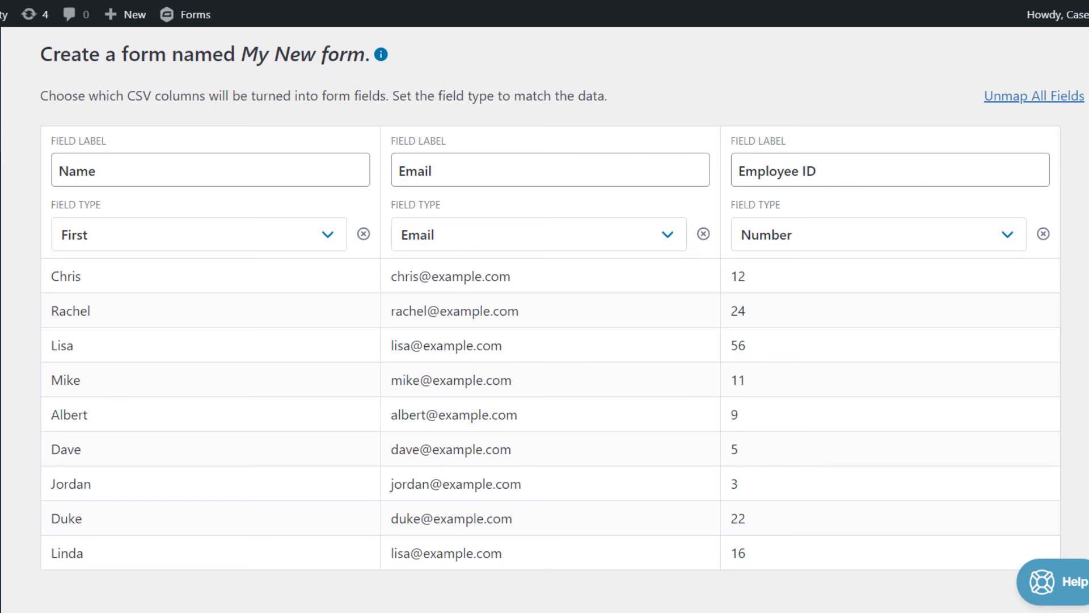
Create the form from the mapped fields, import the CSV entries into it and view the imported records
scroll(1085, 279, down, 3)
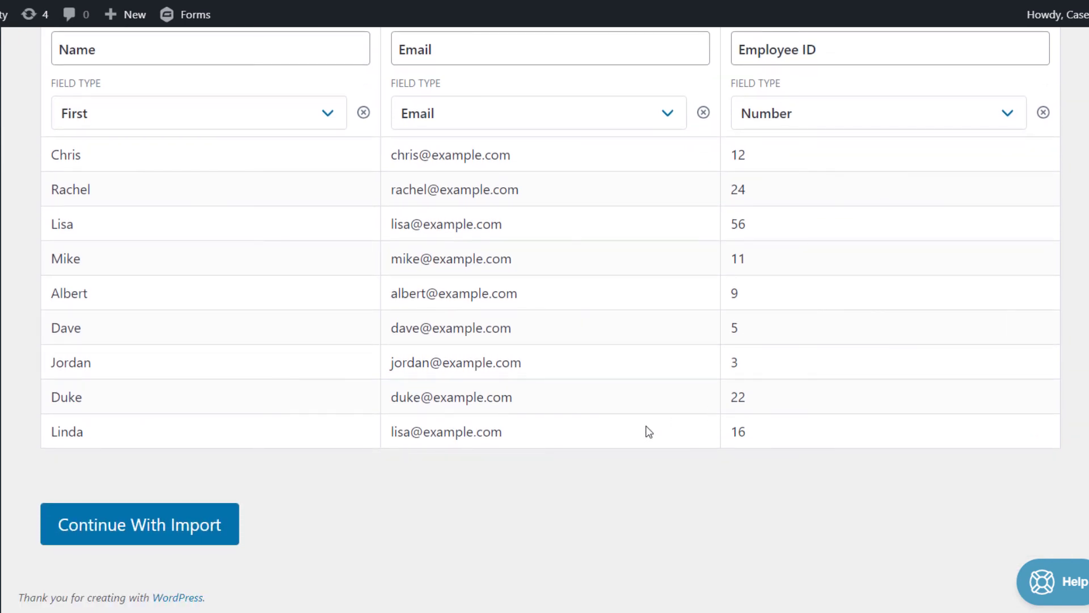
click(131, 532)
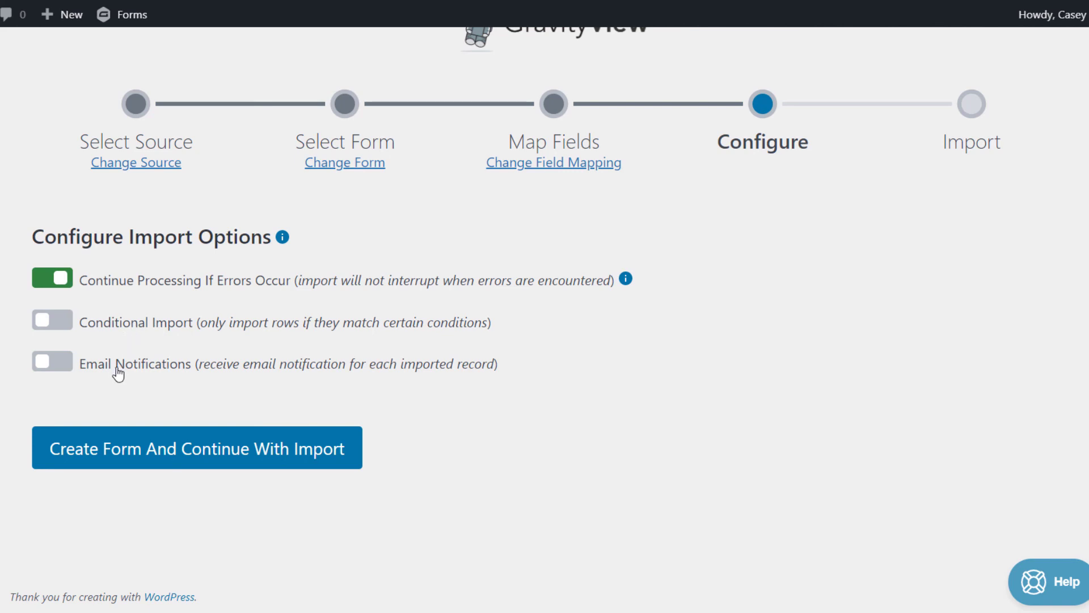
click(170, 455)
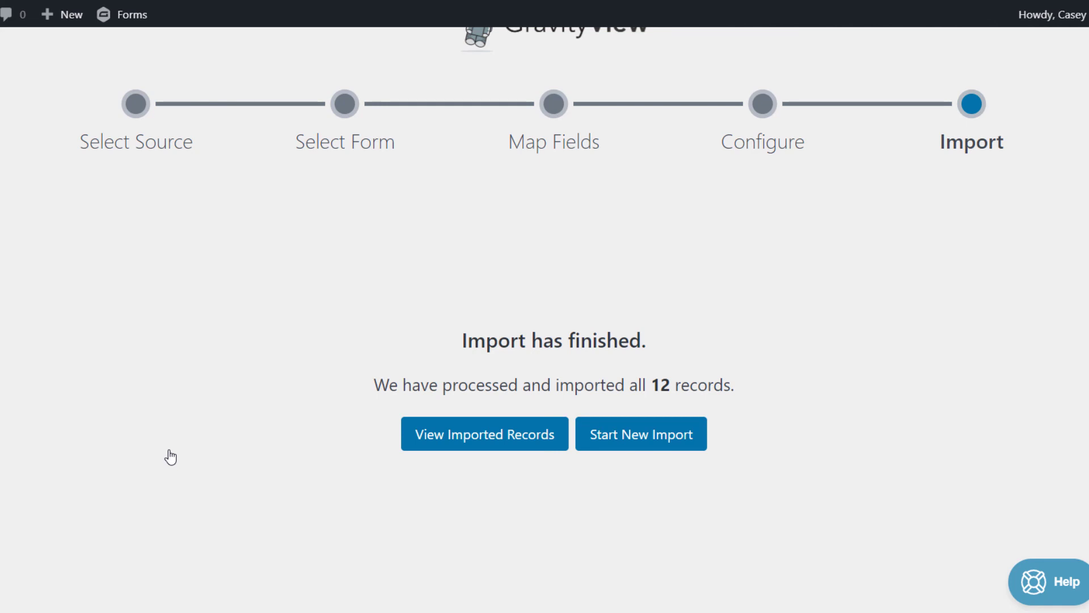
click(488, 443)
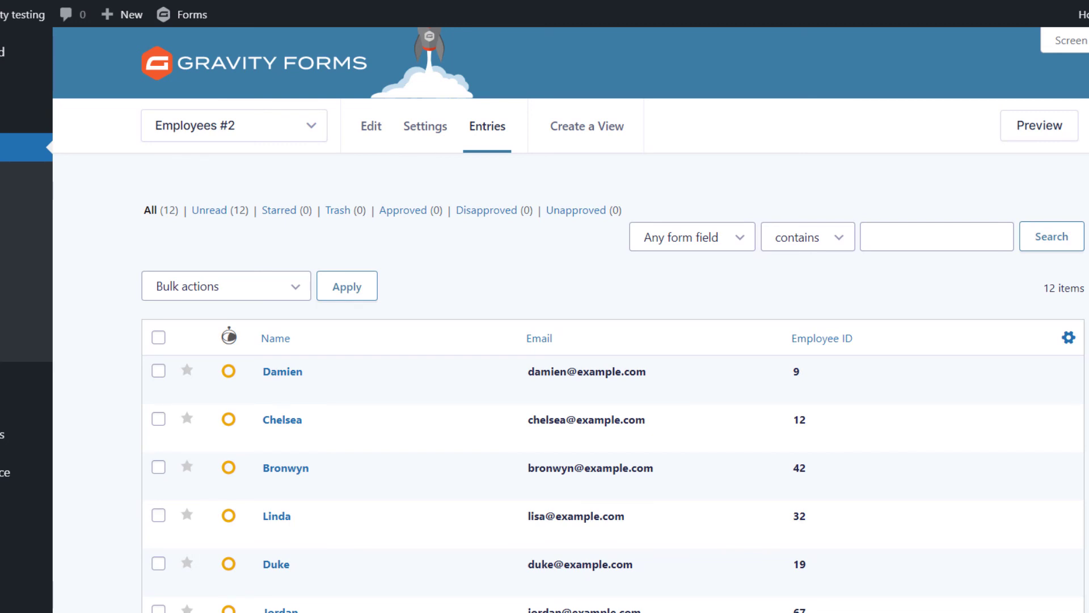
scroll(567, 341, down, 5)
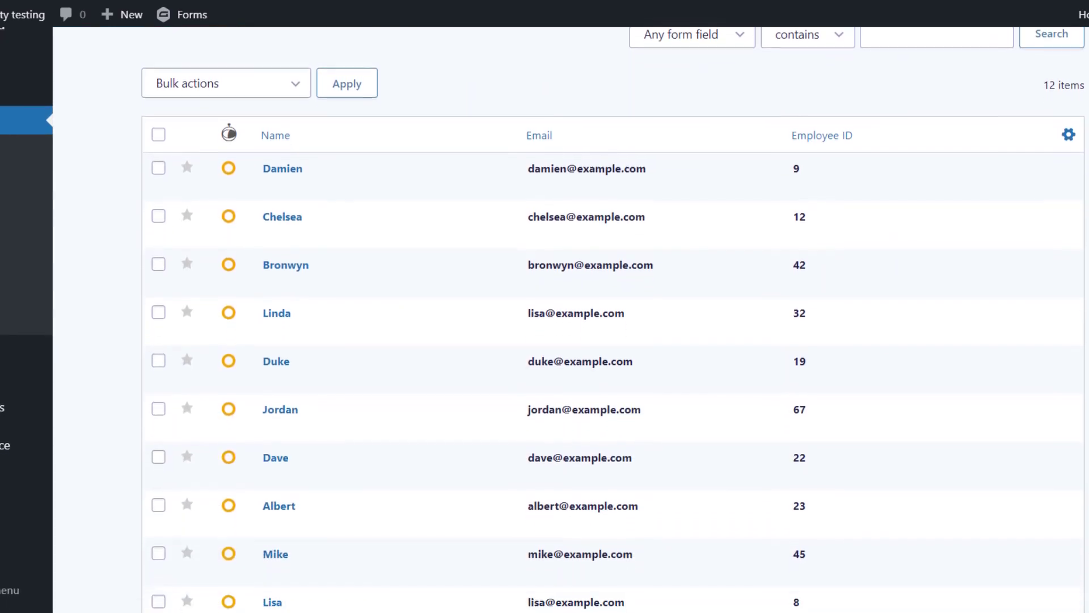